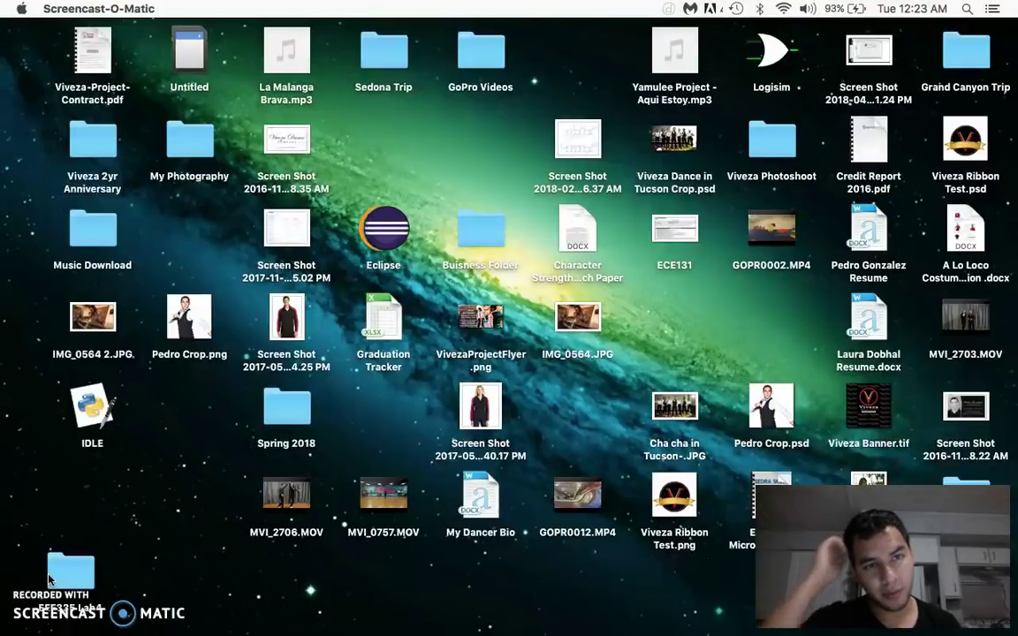
Launch AdwareMedic from the installed applications and run a scan of the system for adware
left_click(296, 616)
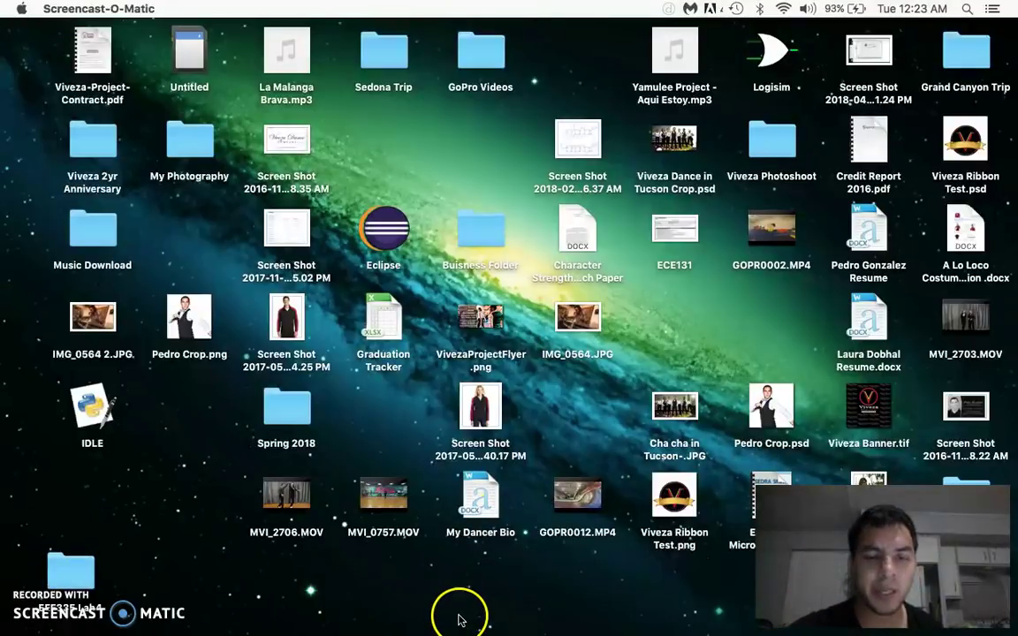
mouse_move(520, 623)
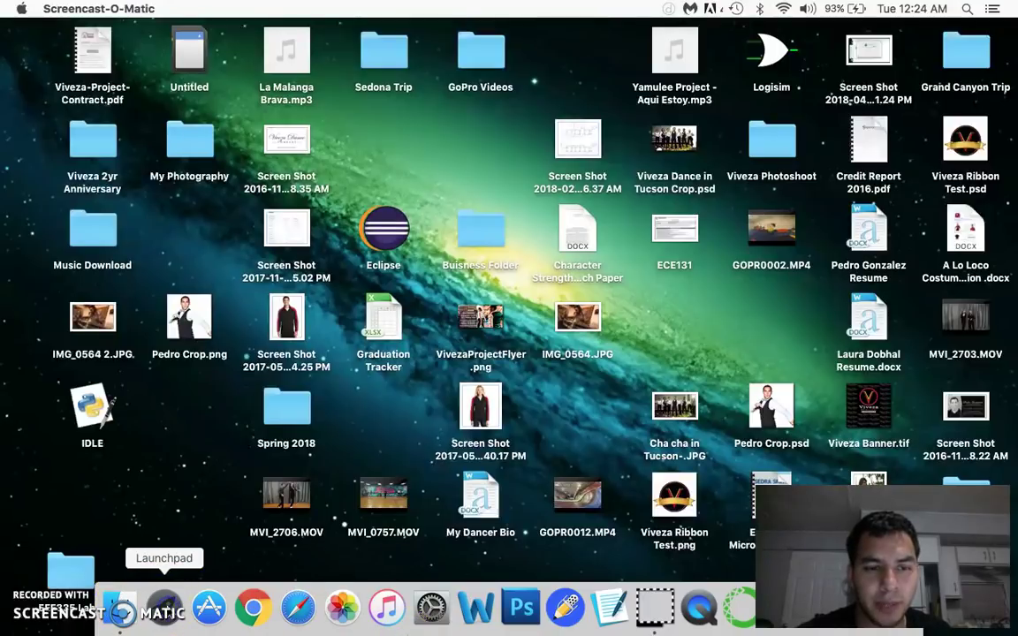
left_click(163, 608)
scroll(663, 381, "right", 5)
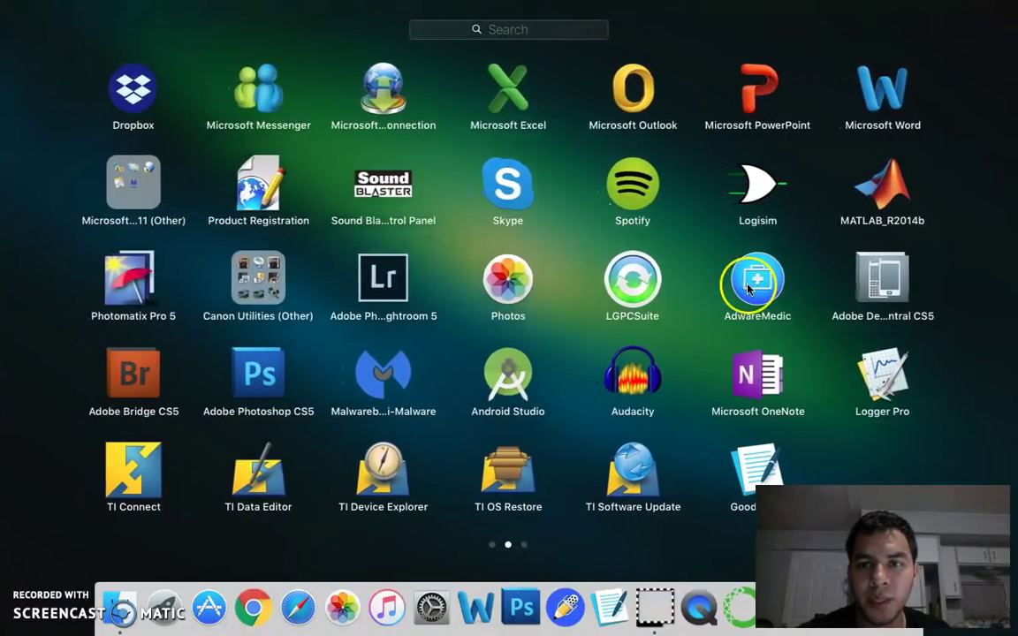
left_click(757, 289)
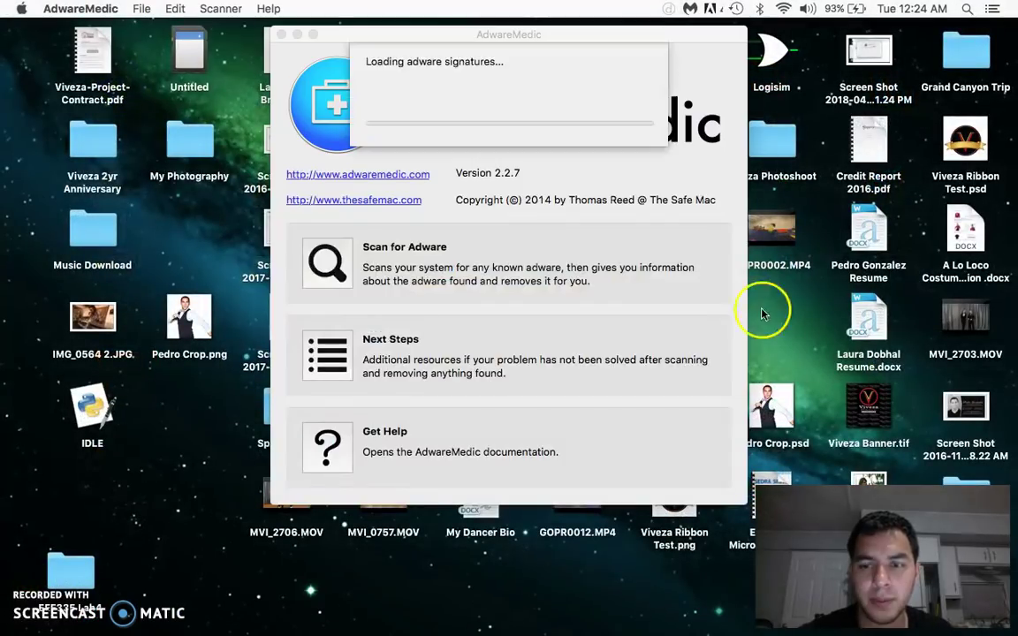
left_click(327, 267)
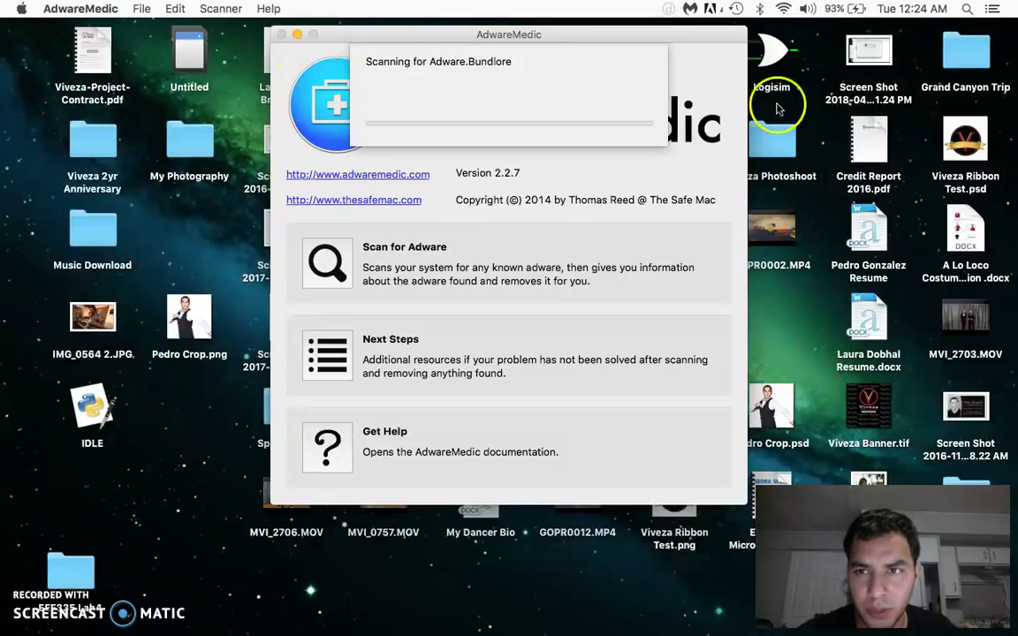
View the desktop screenshot from 2018-04-22 at 8.01.24 PM in full screen to examine the fake browser update, and close it
left_click(871, 60)
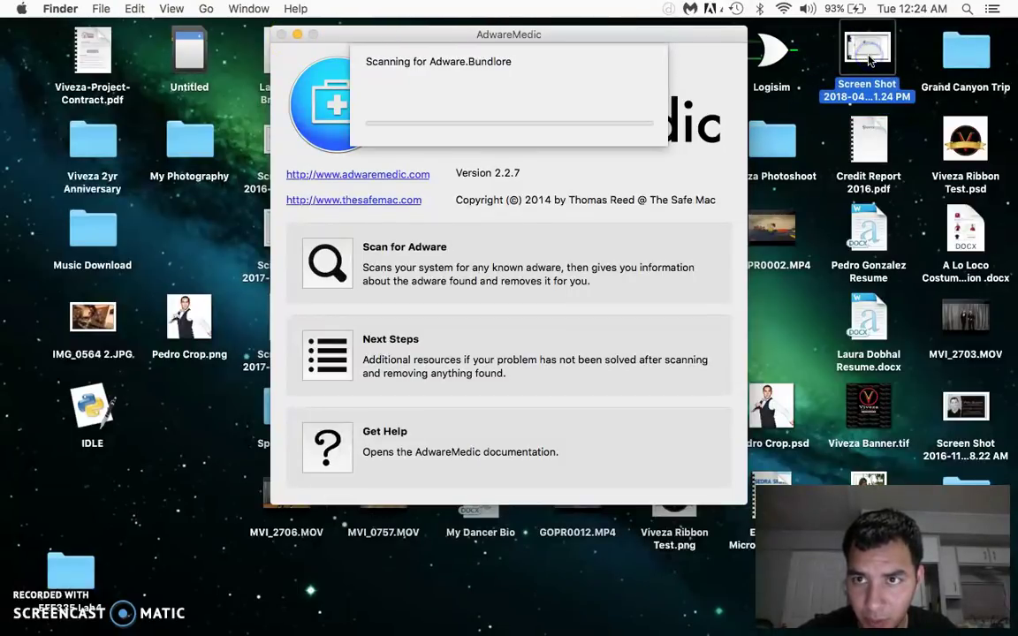
double_click(870, 60)
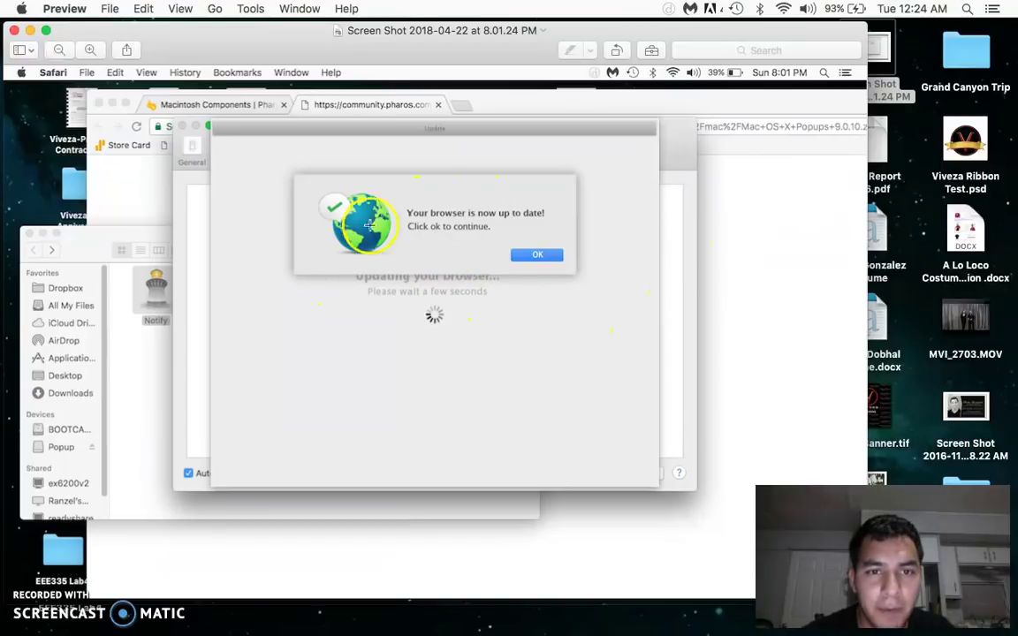
left_click(46, 30)
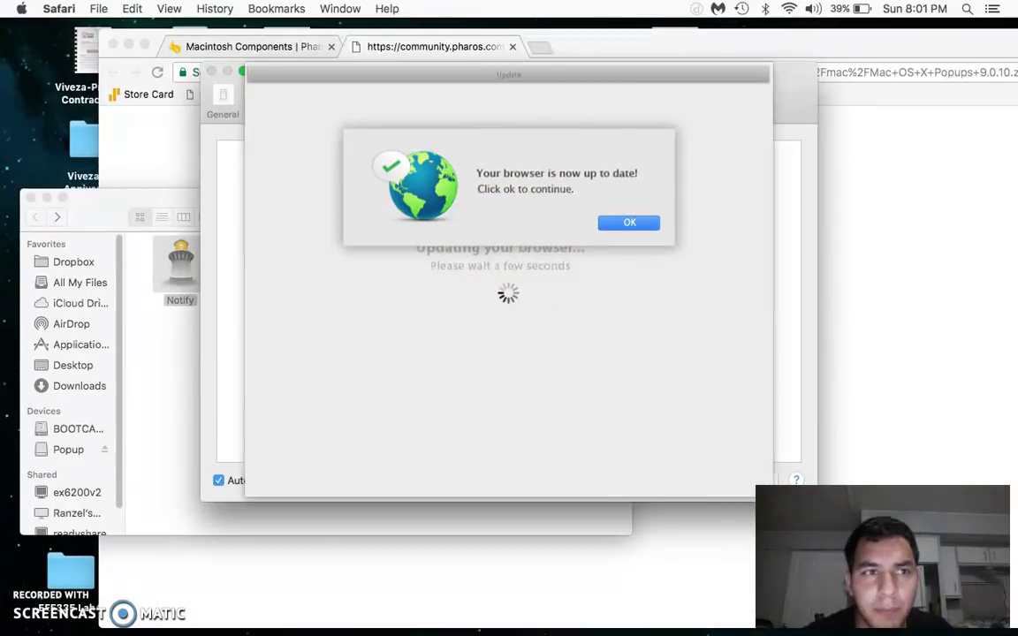
mouse_move(36, 4)
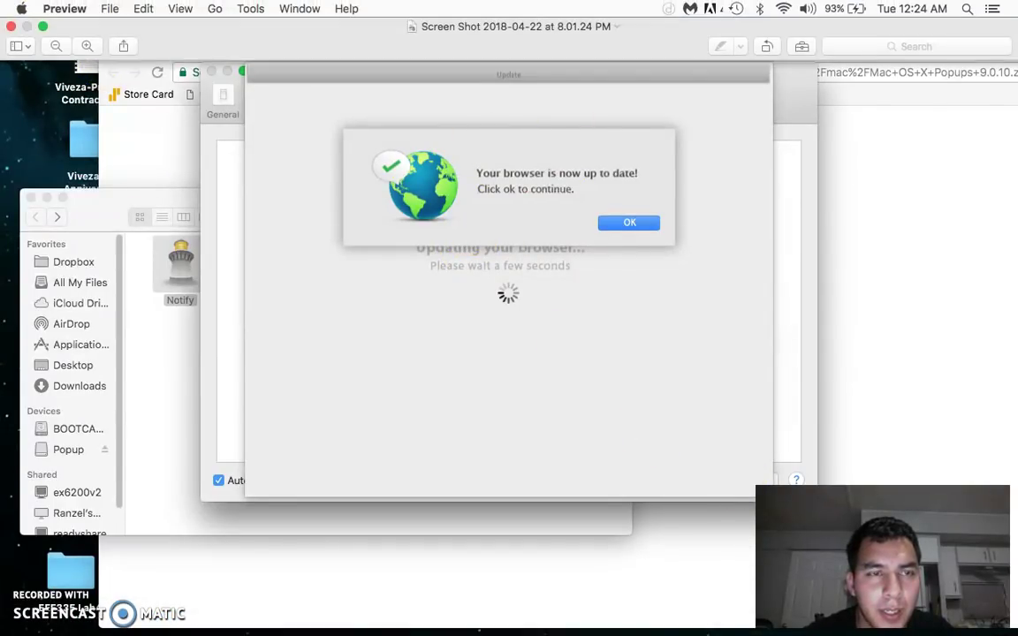
left_click(42, 26)
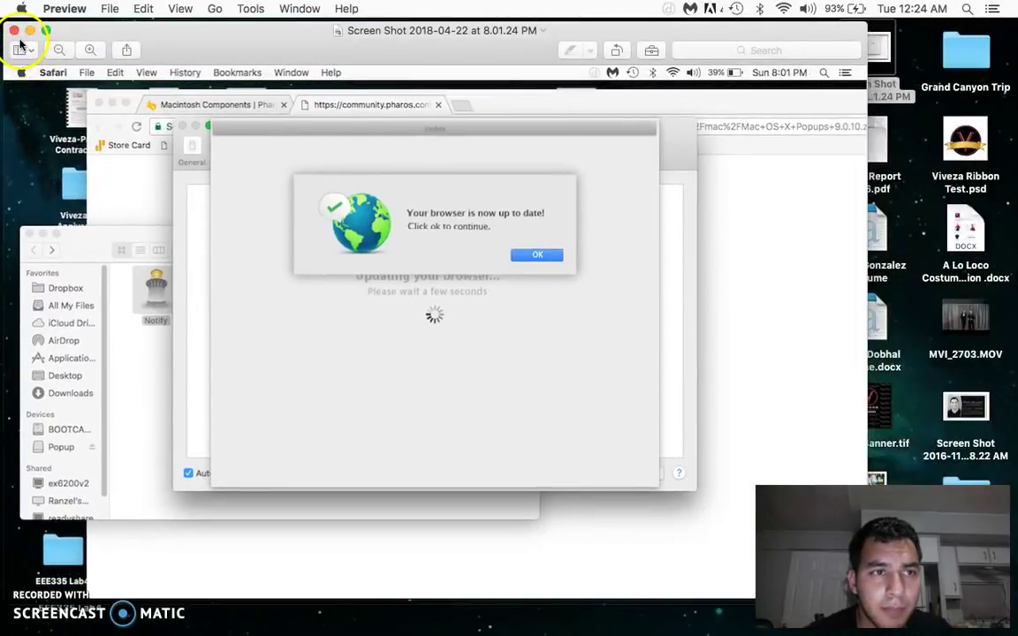
left_click(14, 32)
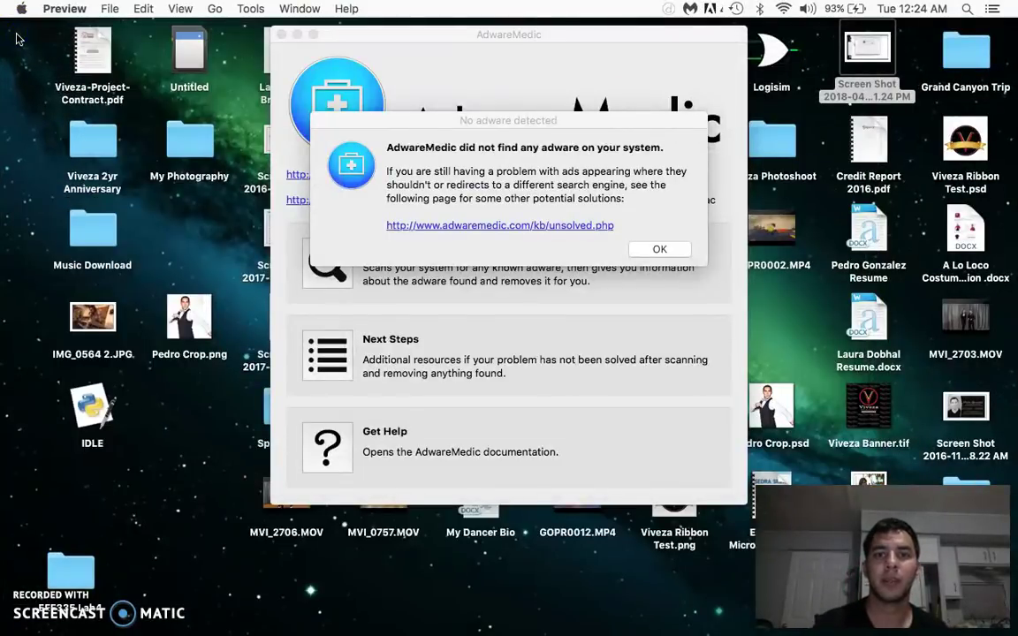
Dismiss the adware scan result and close the AdwareMedic window
left_click(640, 249)
left_click(281, 34)
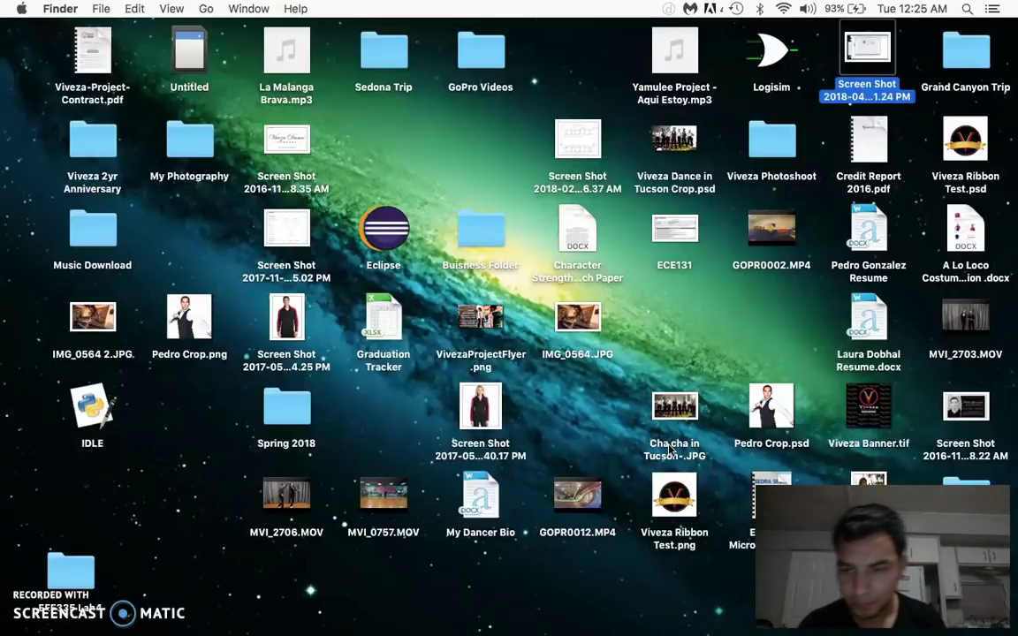
left_click(598, 226)
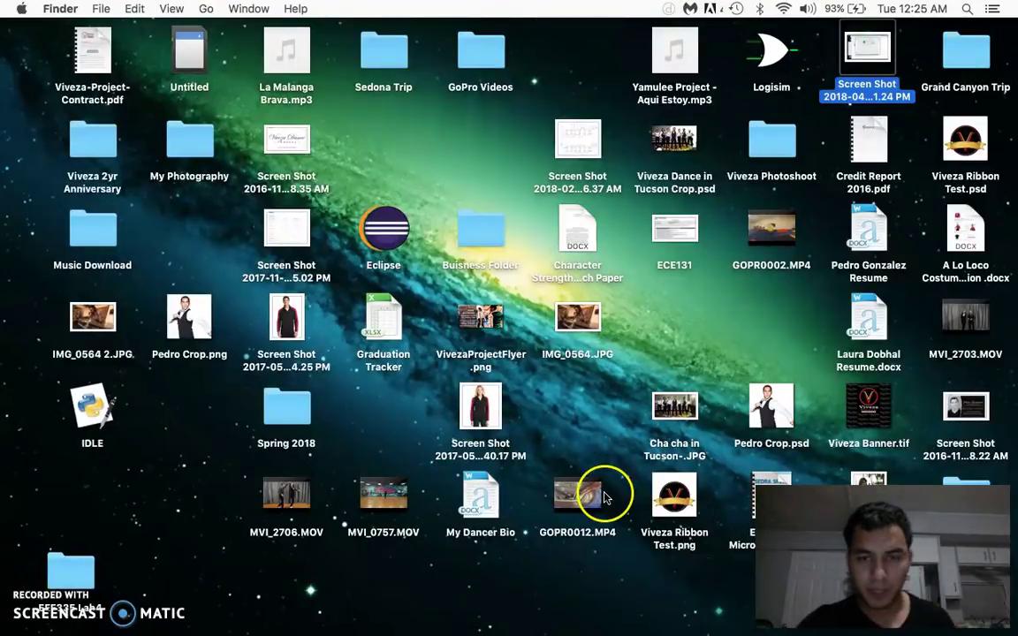
Switch to Chrome, load search.tapufind.com/tpmac.html?q= to examine the hijacker's search page, and close the browser window
mouse_move(618, 629)
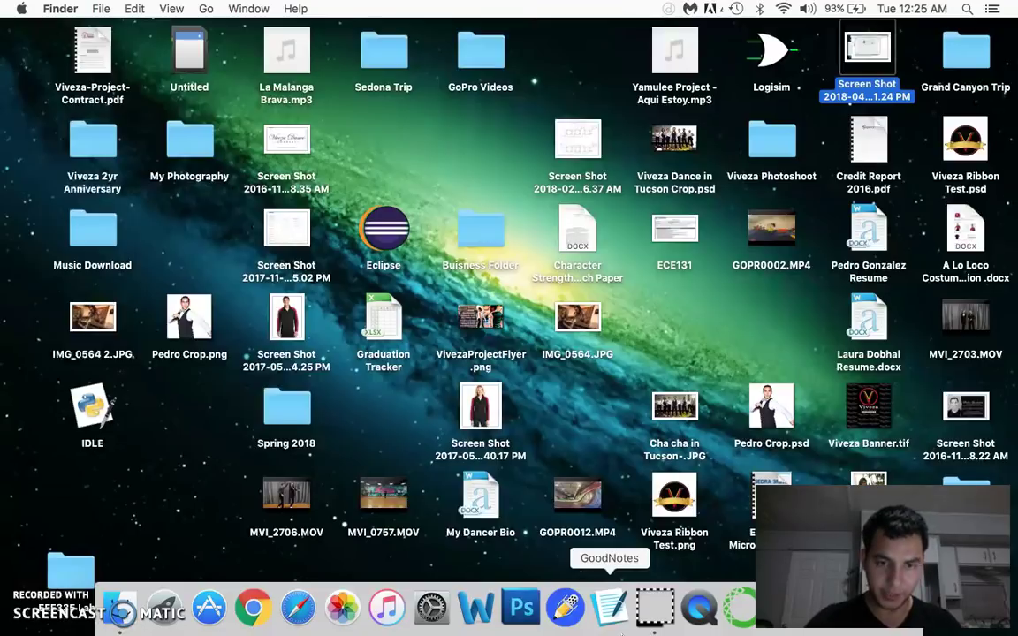
left_click(255, 623)
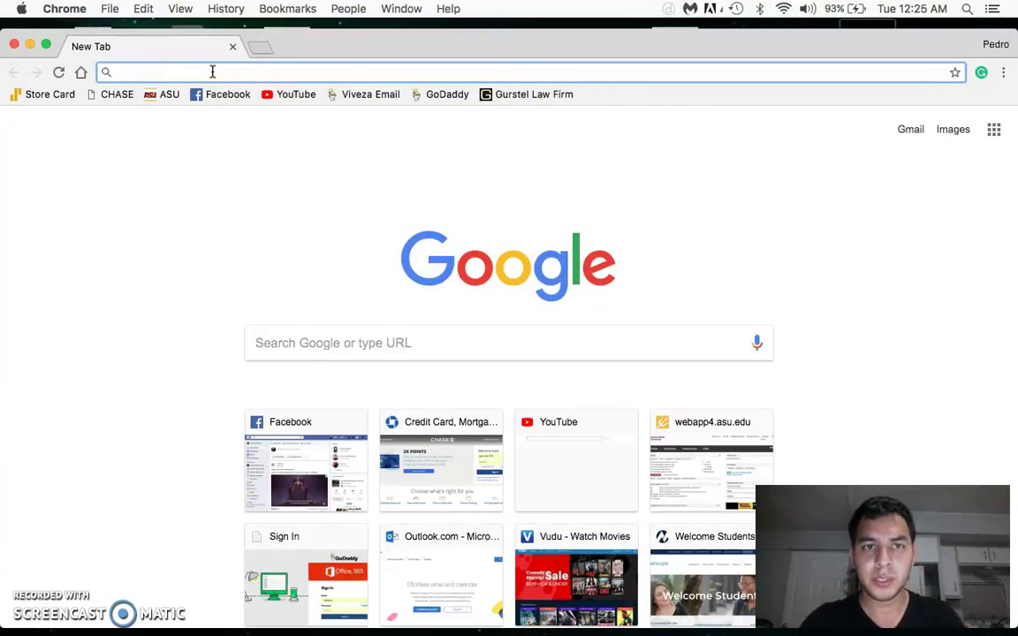
type("search.tapufind.com")
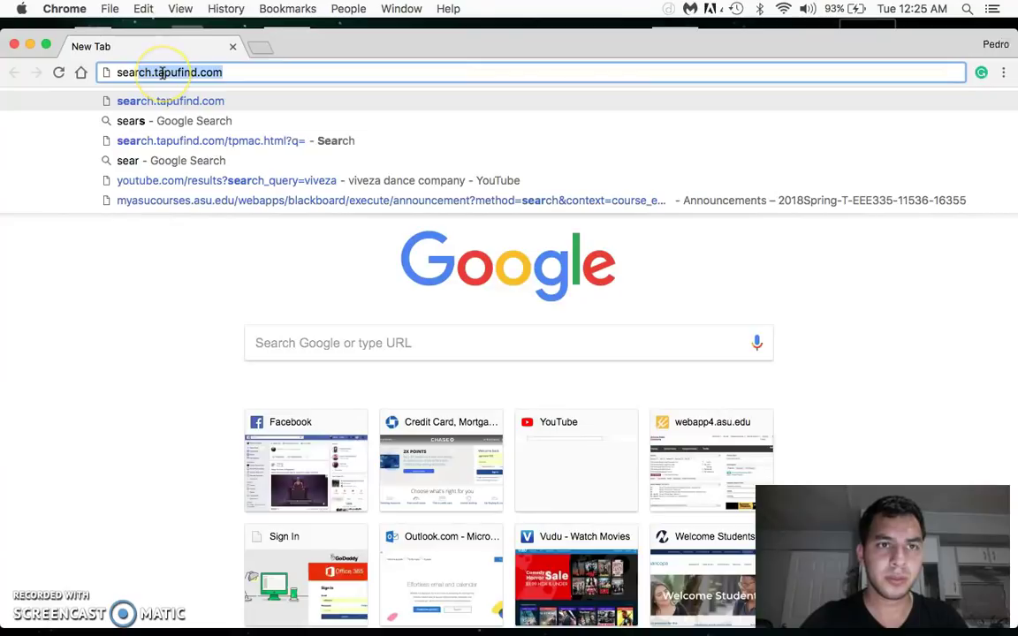
key("Right")
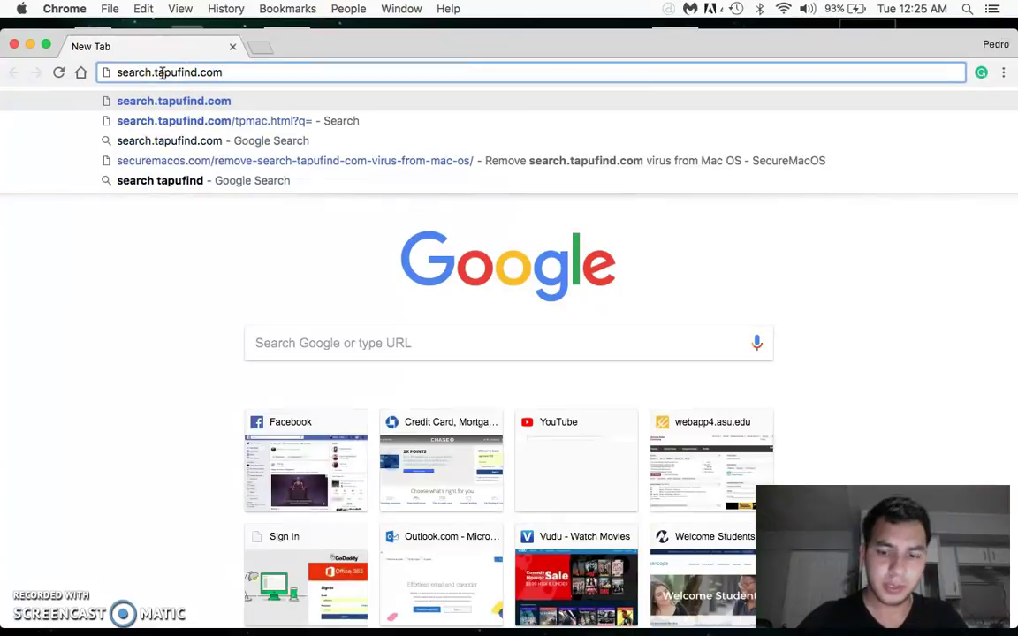
type("/t")
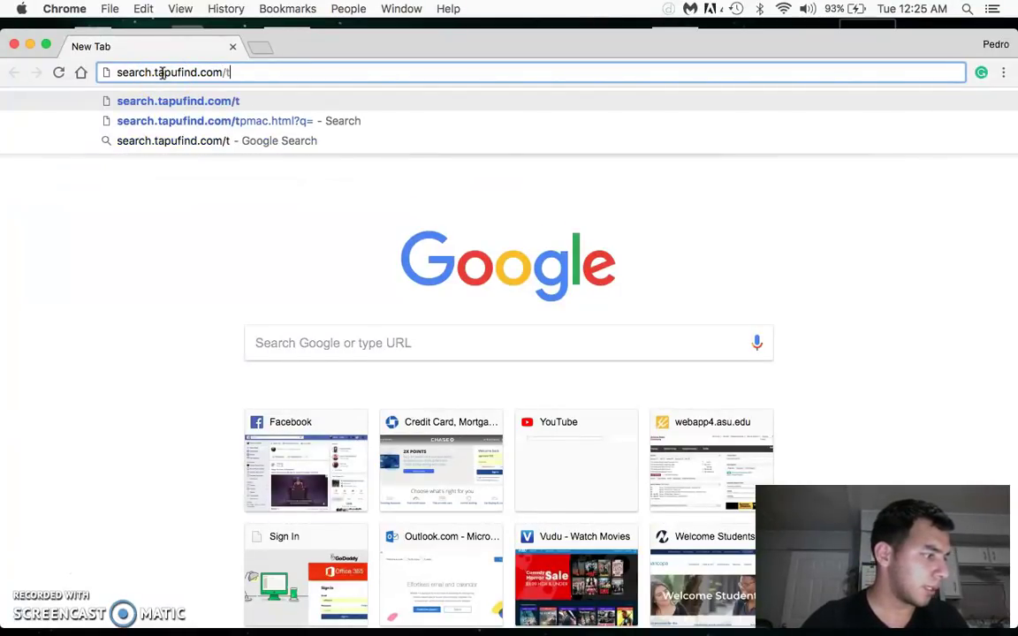
type("pmac")
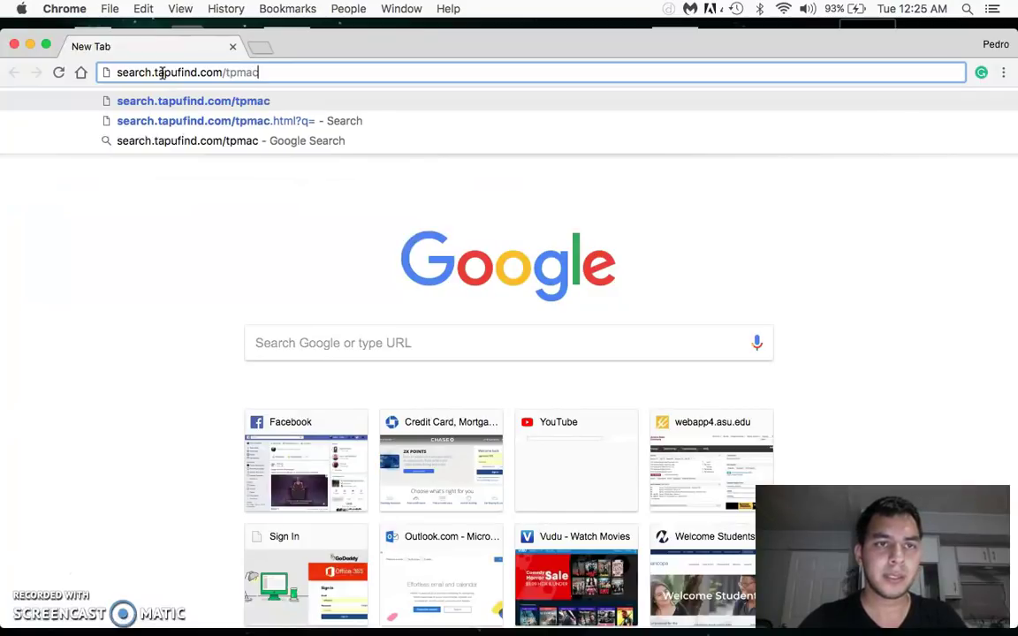
type(".h")
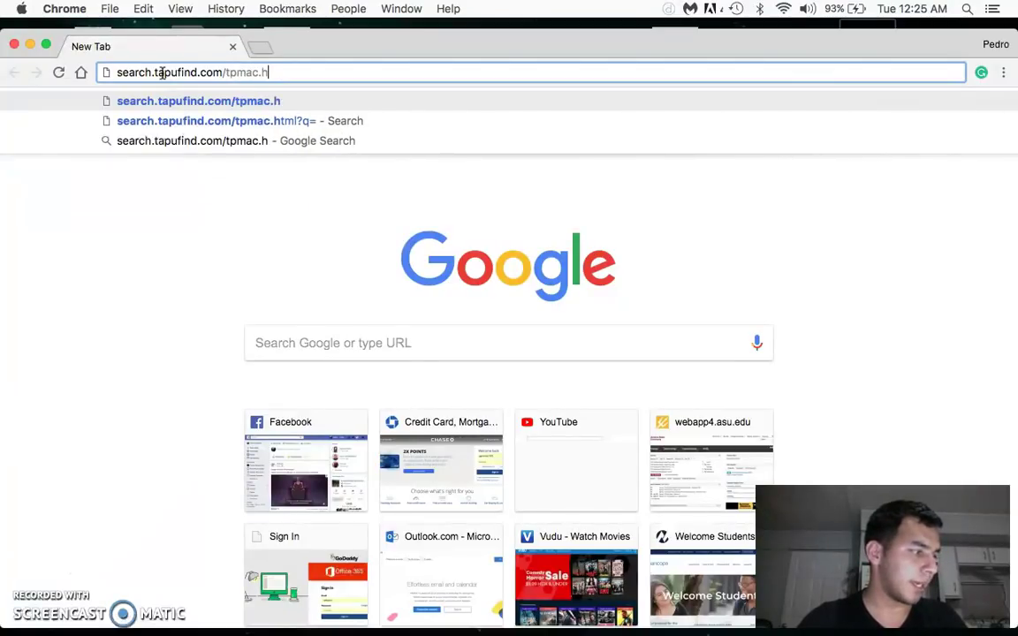
type("tml?")
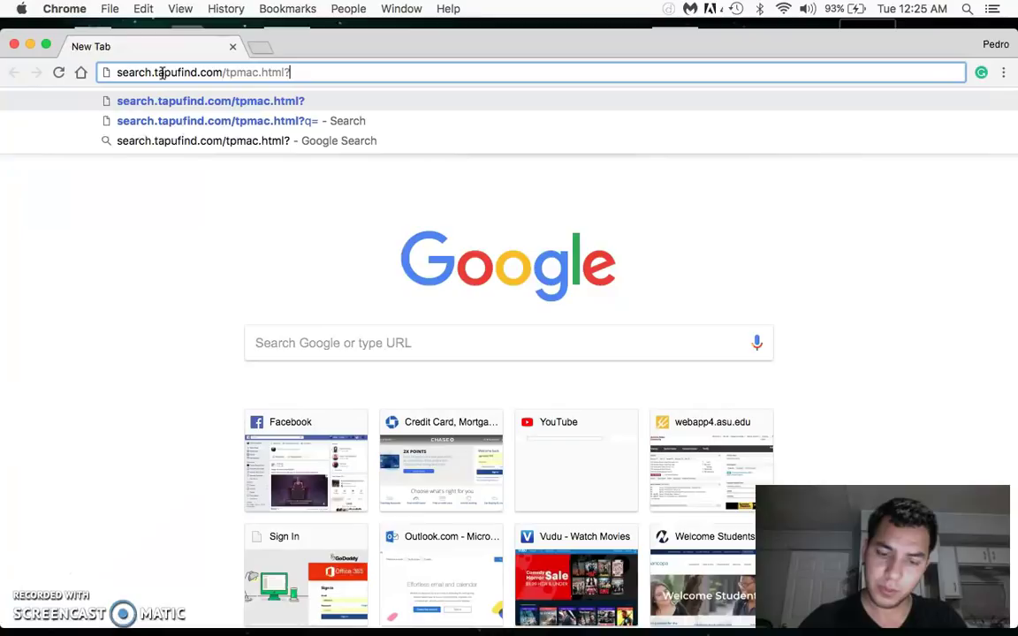
type("q")
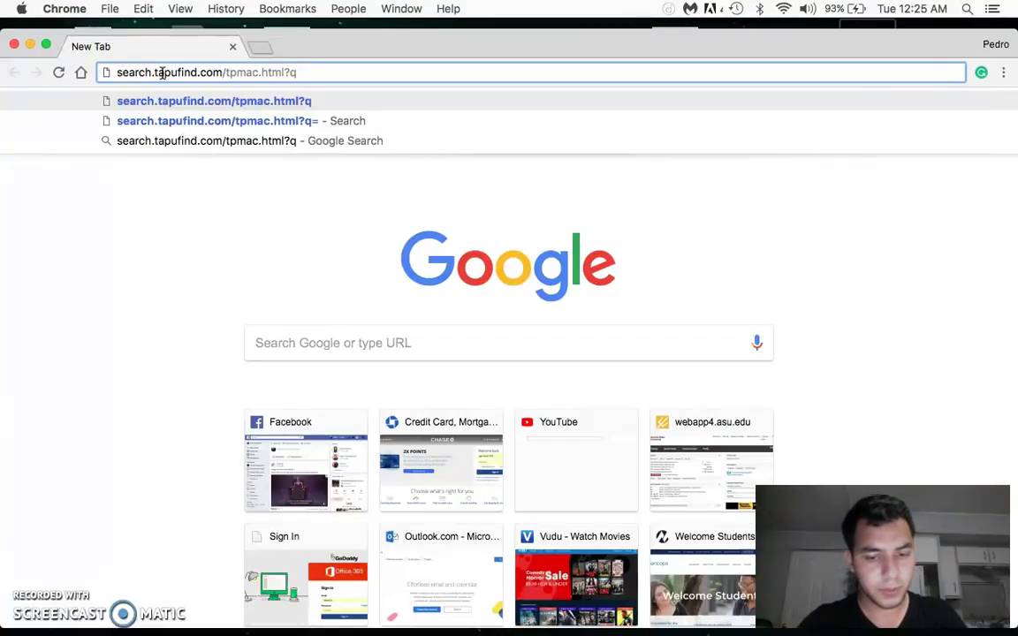
type("=")
key("Return")
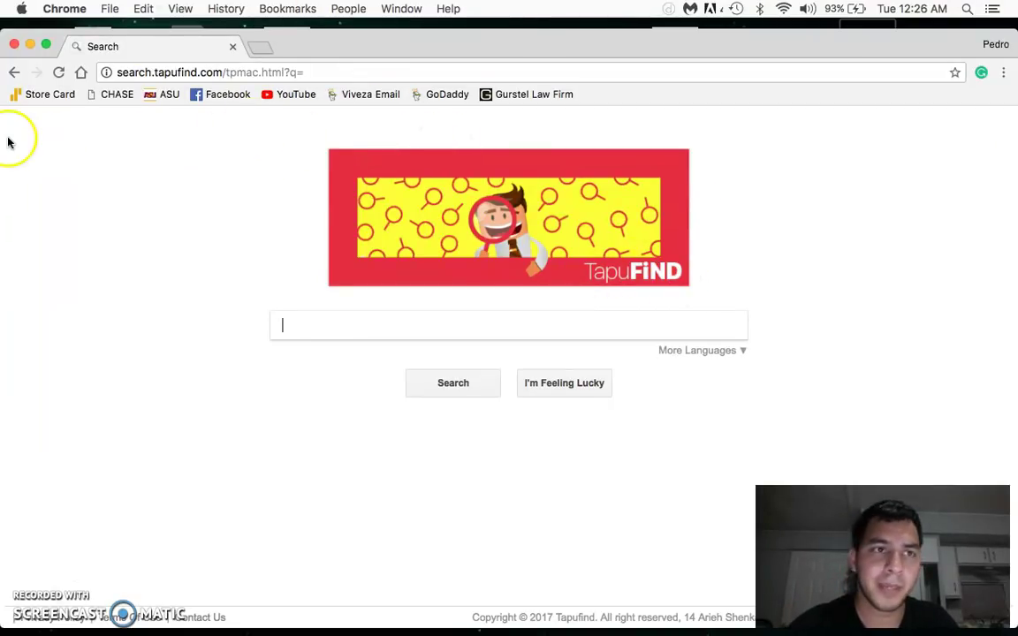
left_click(15, 44)
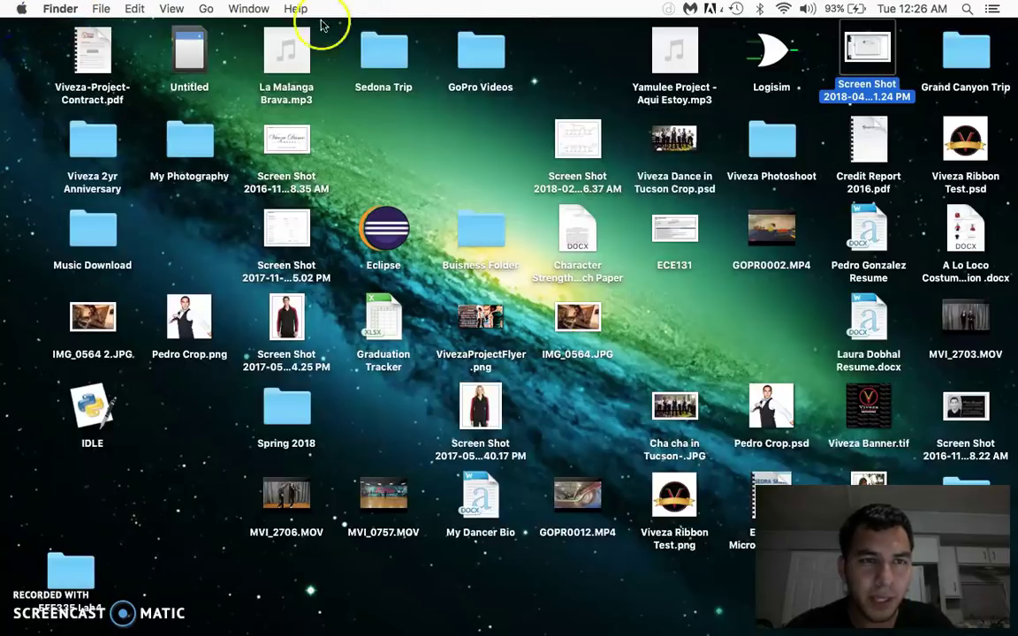
Switch to Finder and go to the folder ~/Library/LaunchAgents
left_click(387, 156)
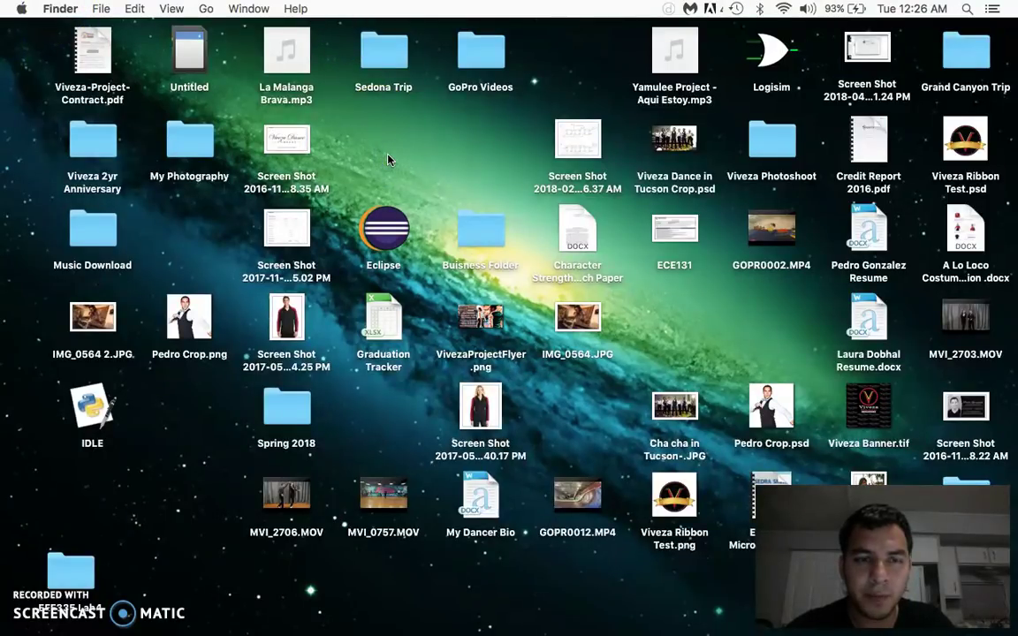
left_click(207, 9)
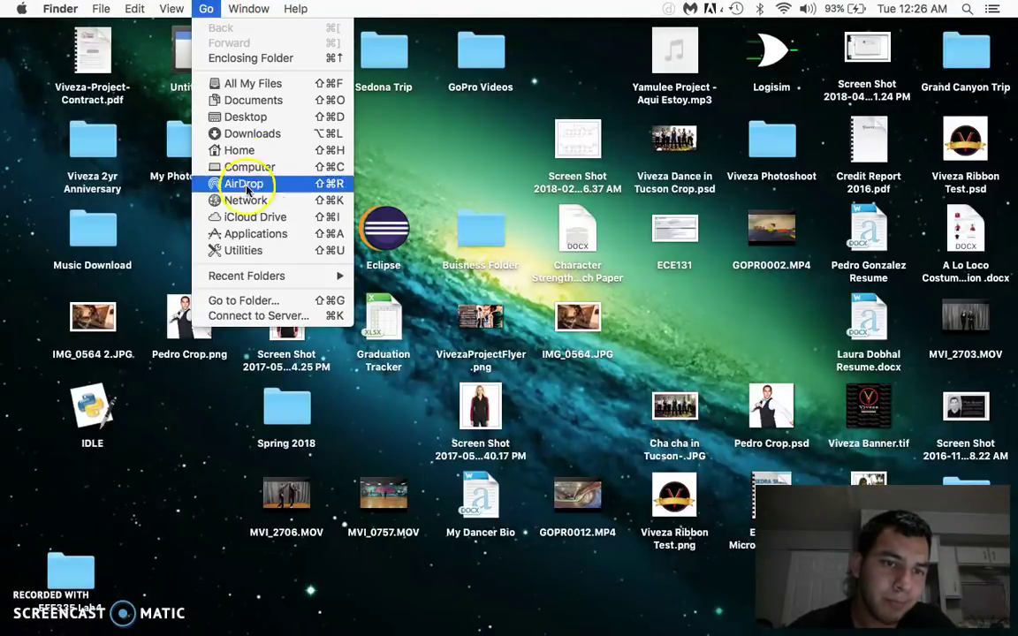
left_click(256, 303)
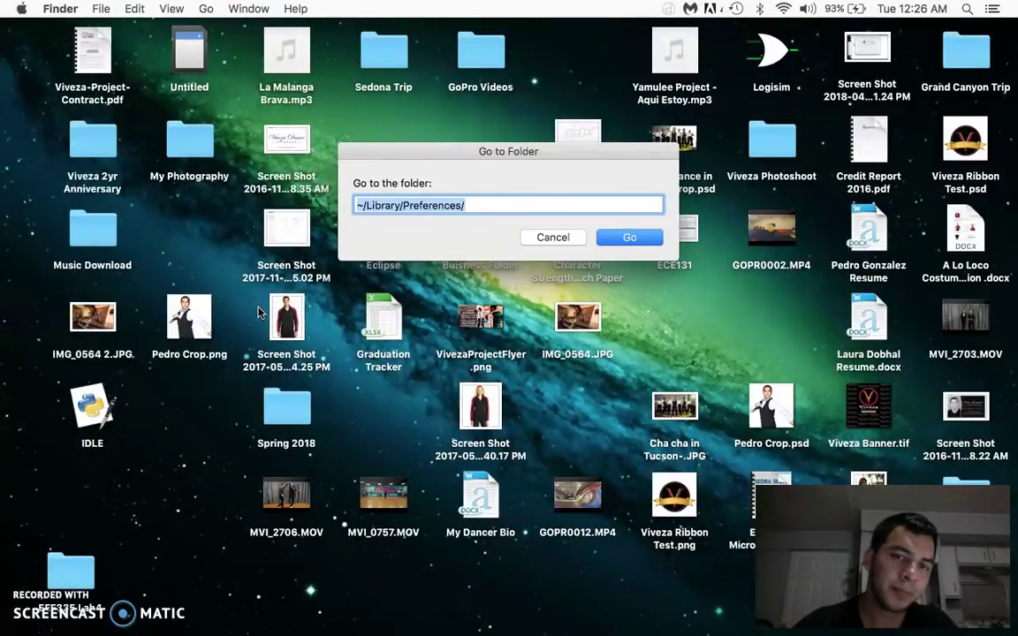
key("Right")
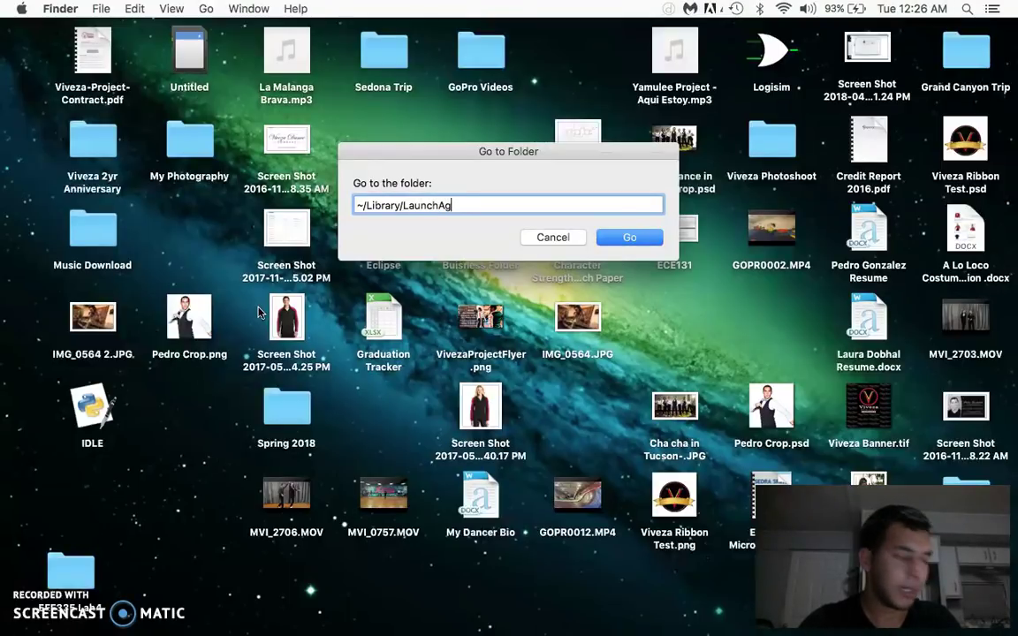
type("s")
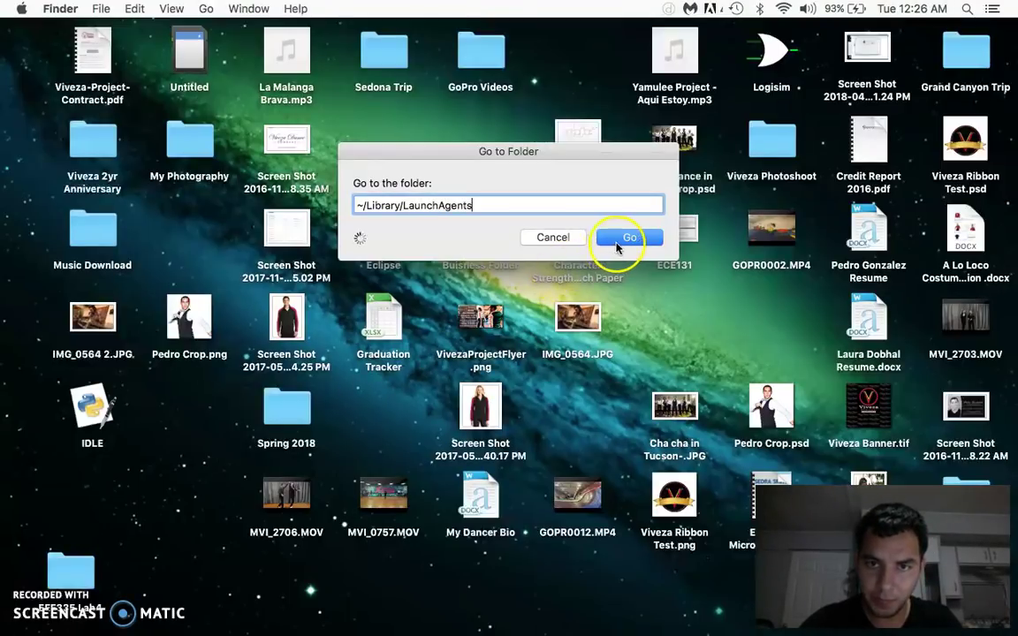
left_click(616, 245)
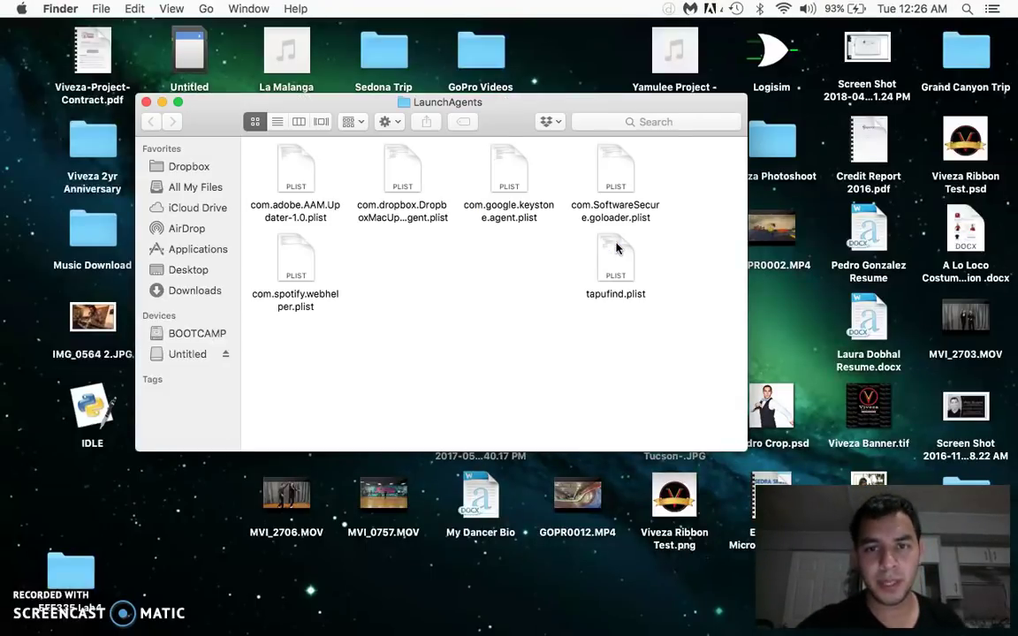
Move tapufind.plist from the LaunchAgents folder to the Trash
left_click(606, 263)
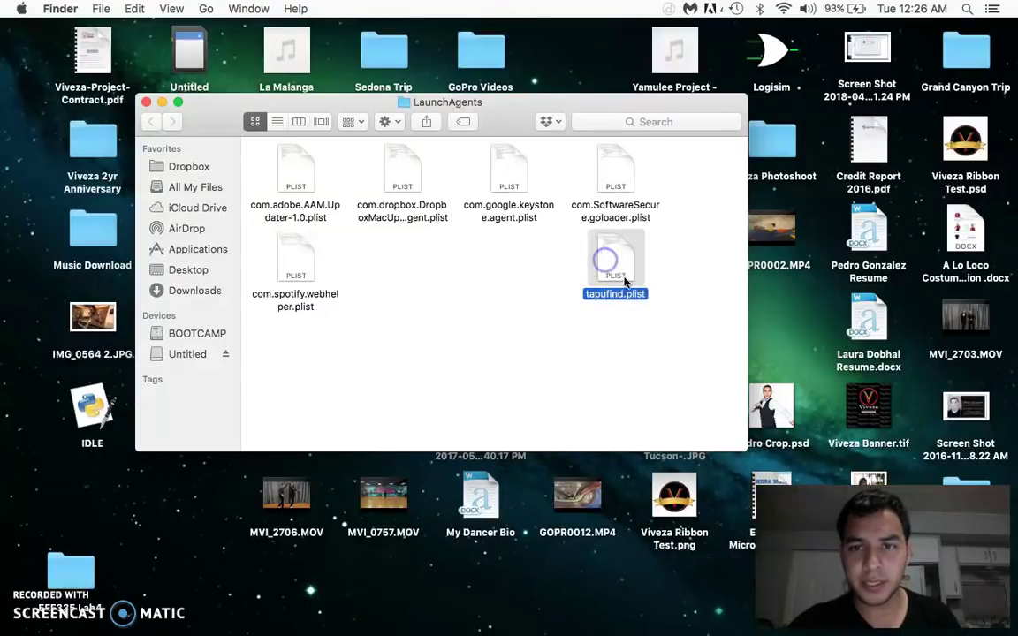
mouse_move(910, 630)
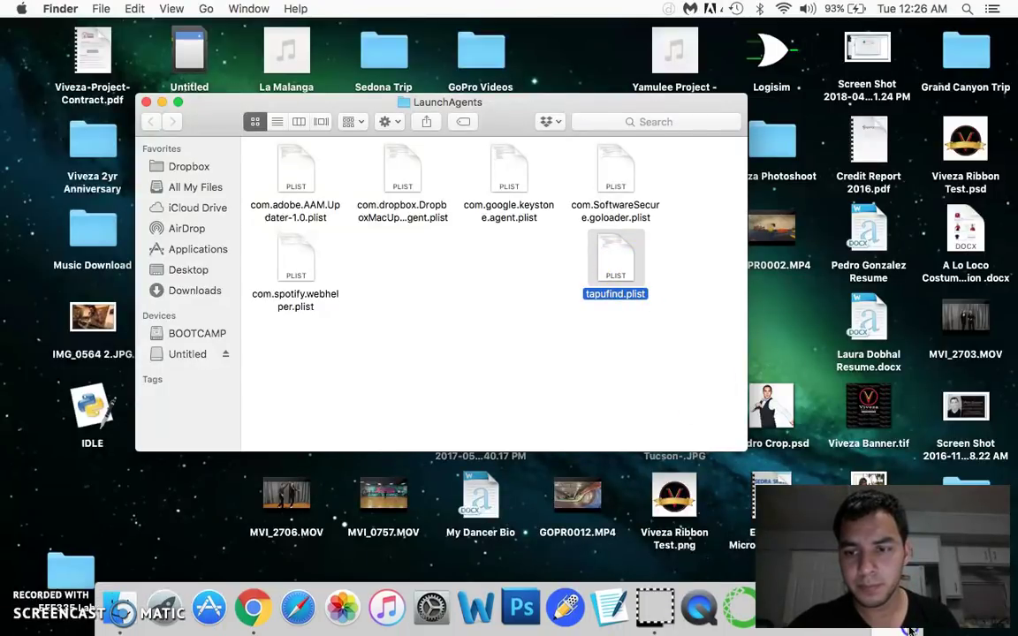
key("super+BackSpace")
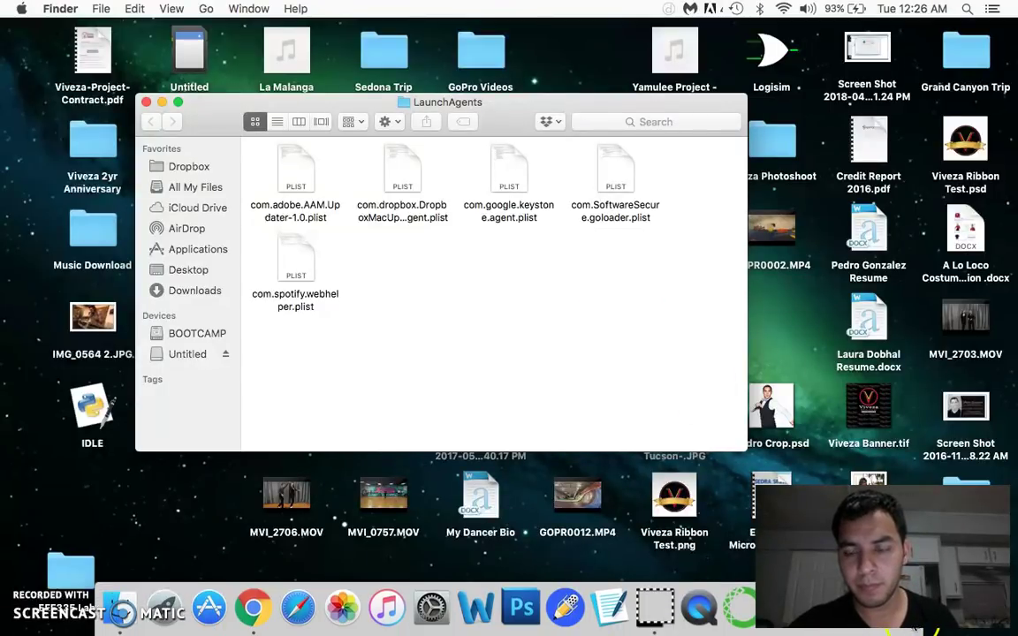
Open the Trash and permanently erase all items in it
left_click(910, 610)
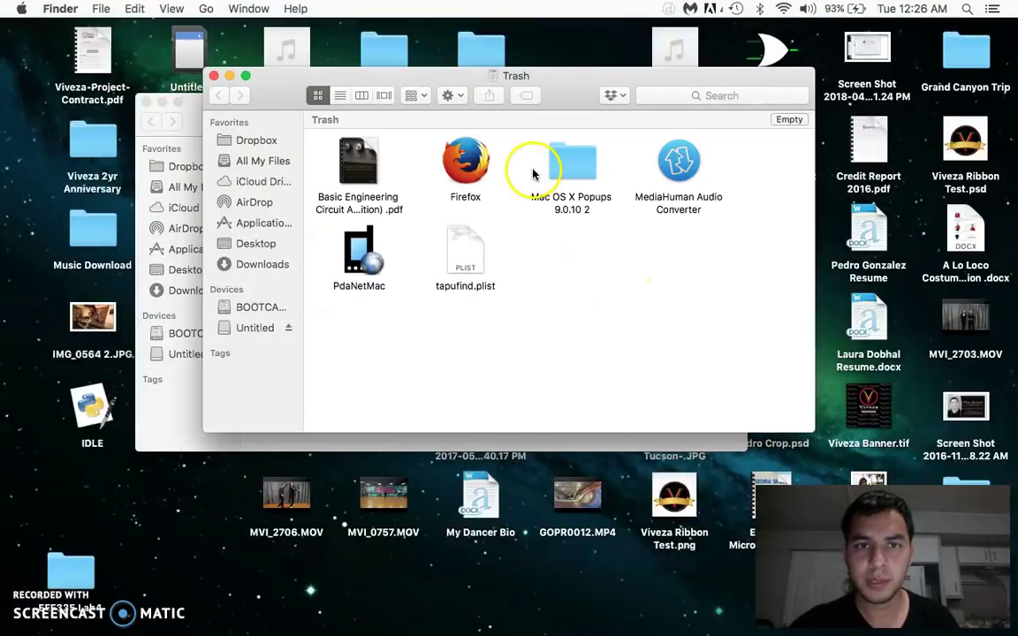
left_click(791, 120)
left_click(637, 237)
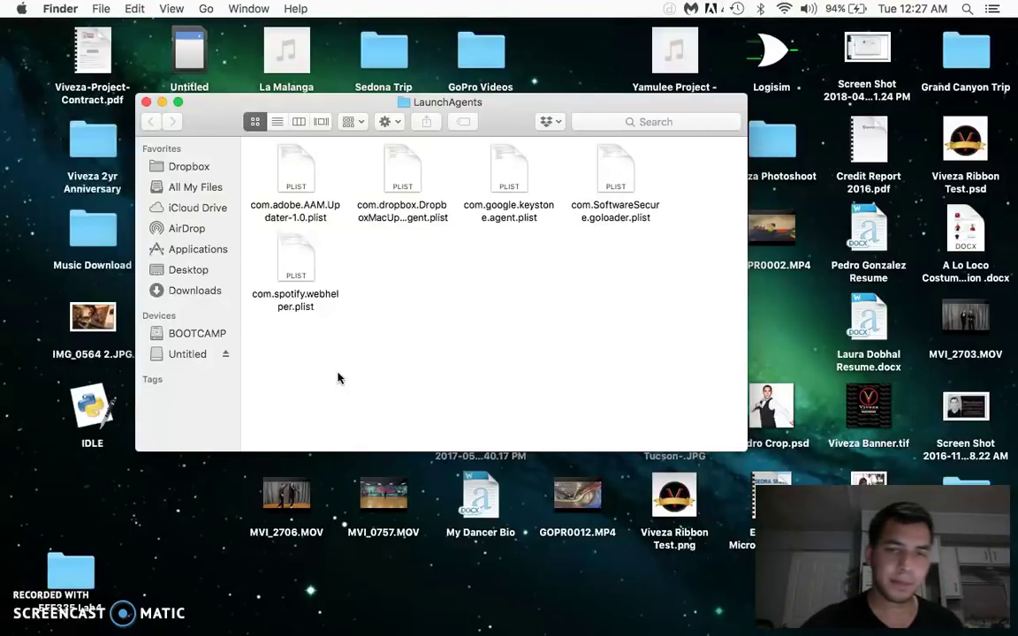
left_click(94, 576)
left_click(29, 584)
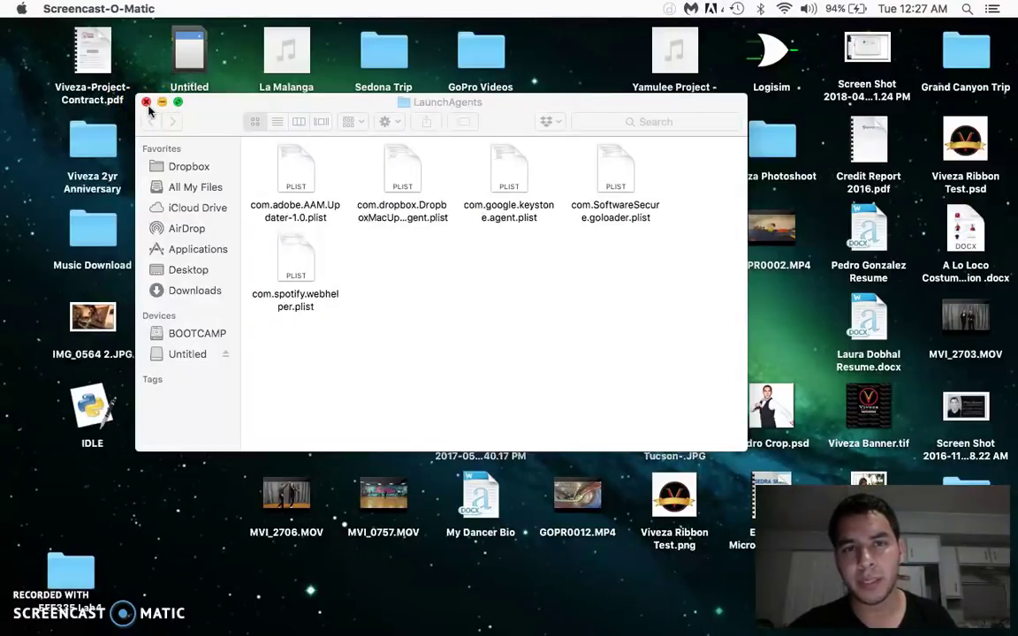
Close the Finder window showing the LaunchAgents folder
mouse_move(605, 619)
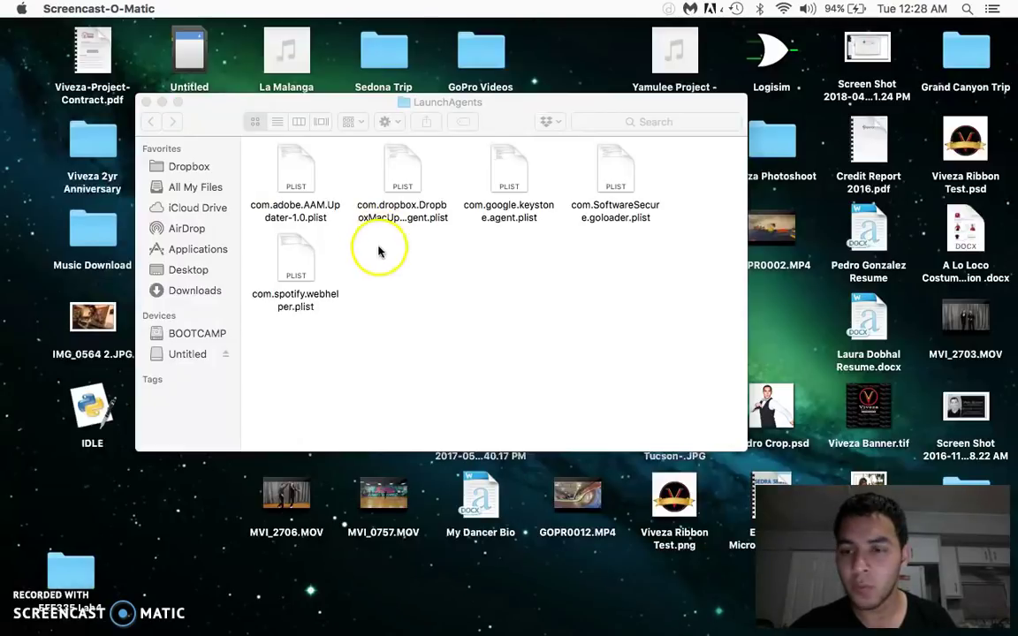
left_click(394, 337)
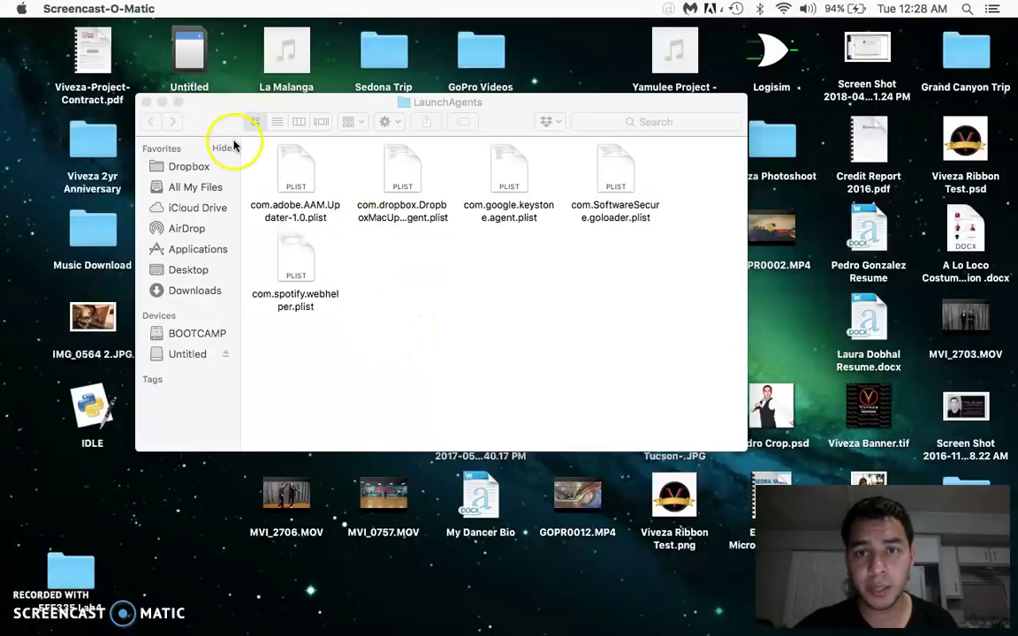
left_click(147, 103)
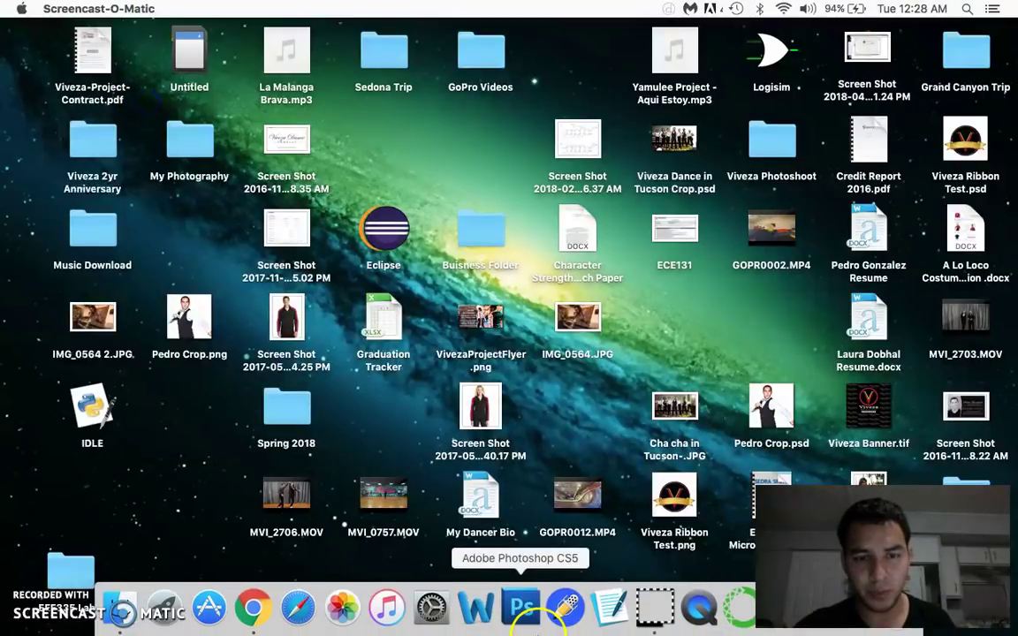
Switch to Chrome, load google.com to test for hijacker redirects, and close the browser window
left_click(253, 608)
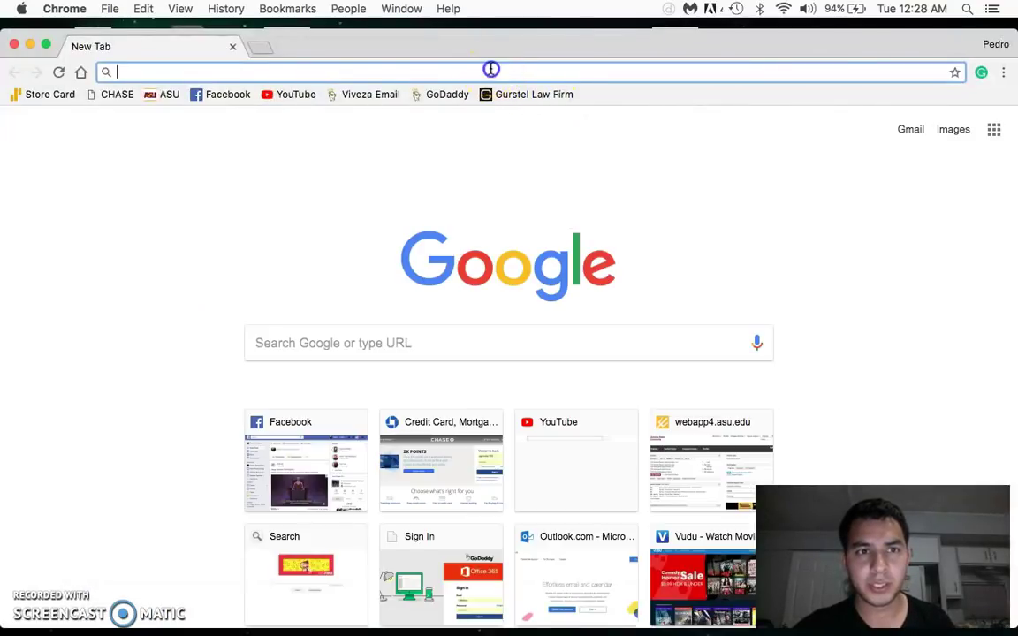
type("google.com")
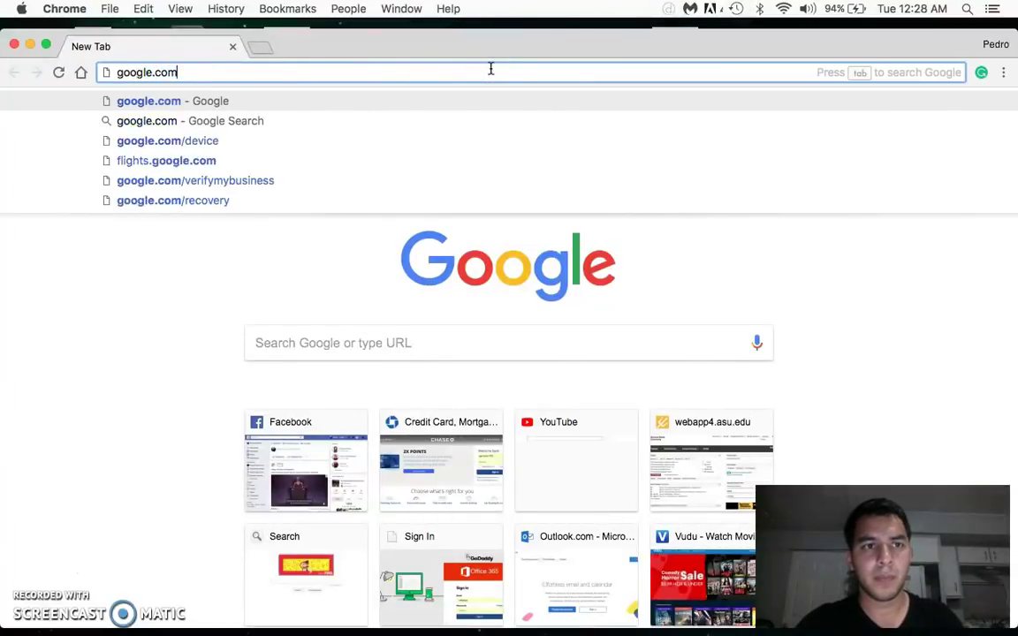
key("Return")
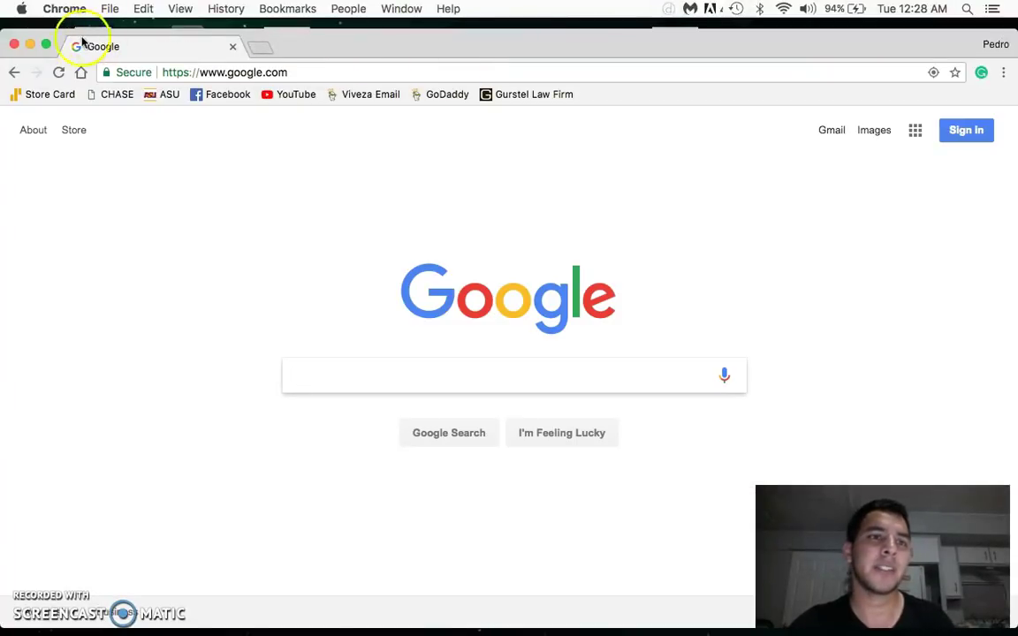
left_click(14, 45)
Switch to Safari, load google.com to test for hijacker redirects, and close both Safari windows
mouse_move(397, 633)
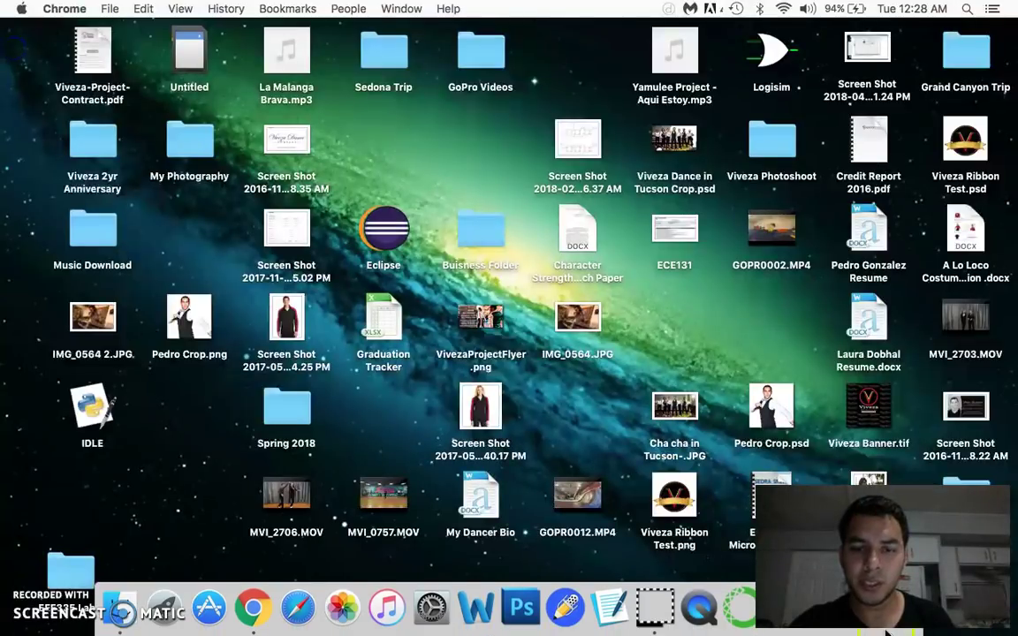
left_click(298, 610)
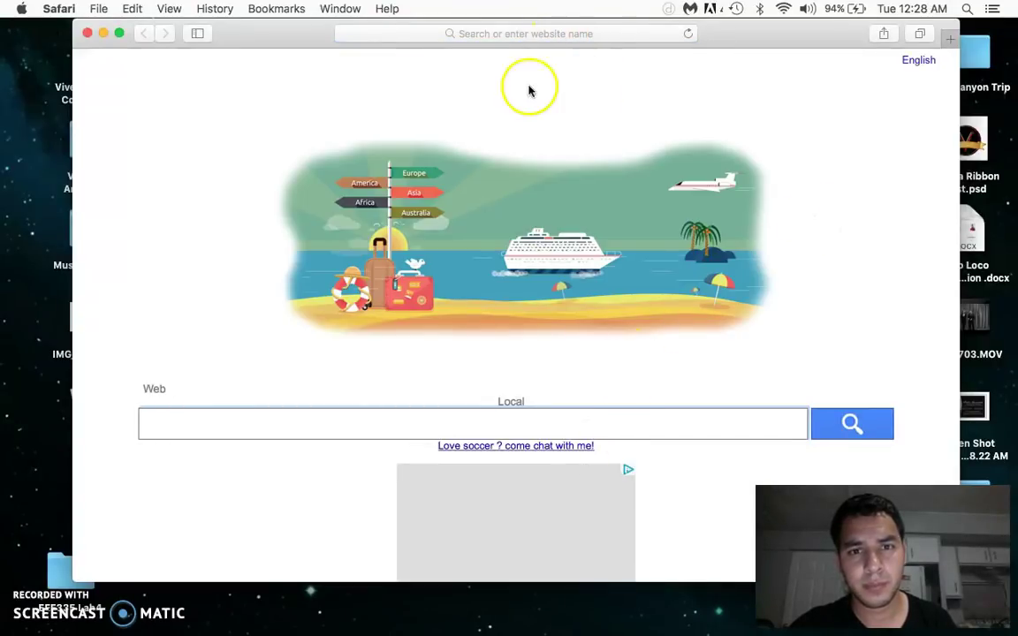
left_click(510, 36)
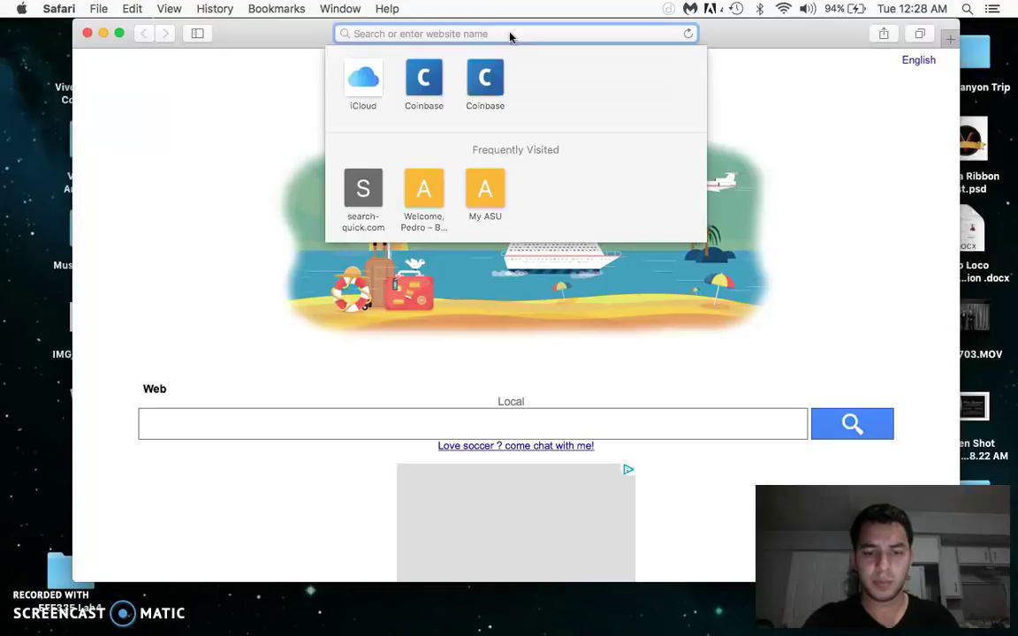
type("google.com")
key("Return")
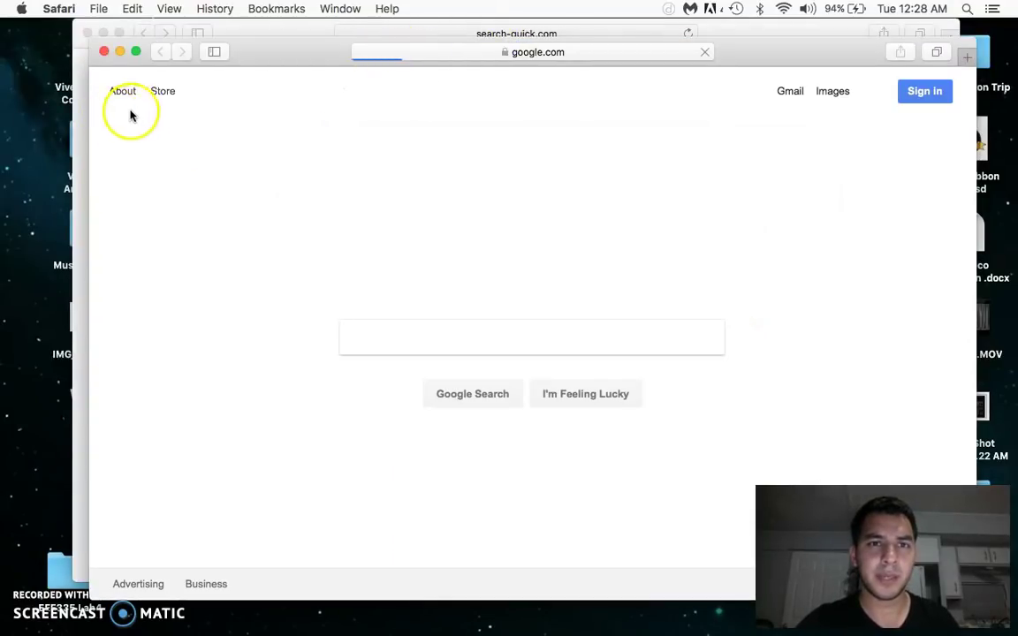
left_click(104, 52)
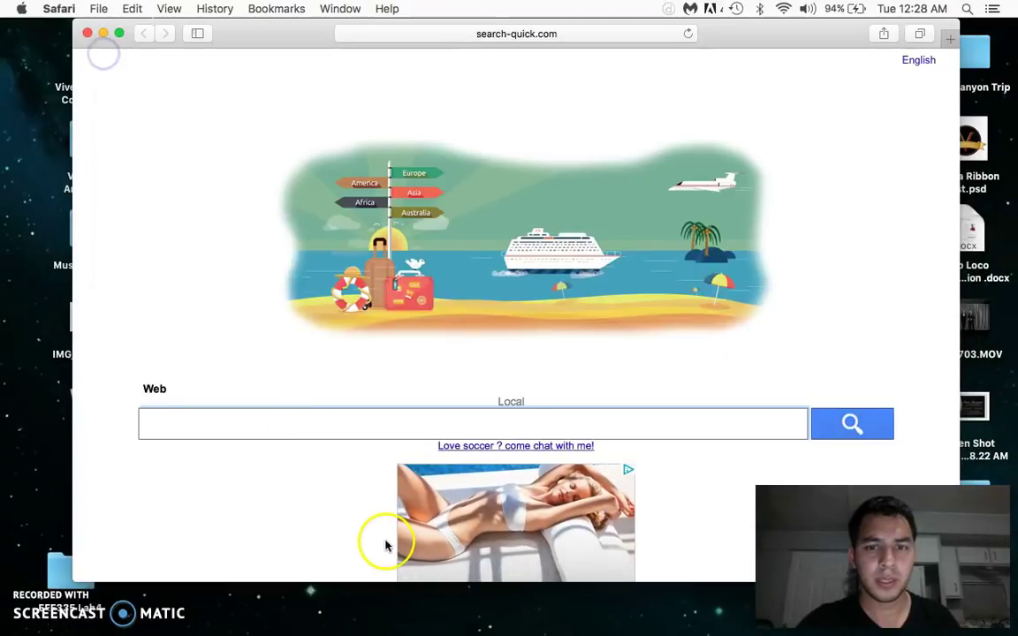
left_click(86, 34)
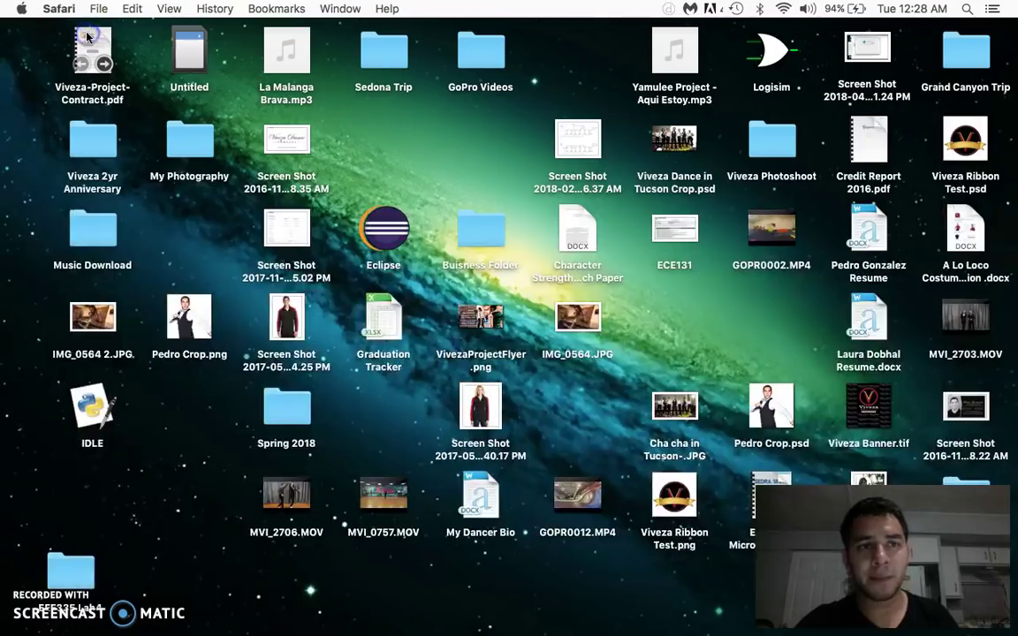
Switch to System Preferences to look over the available preference panes, and close its window
left_click(210, 231)
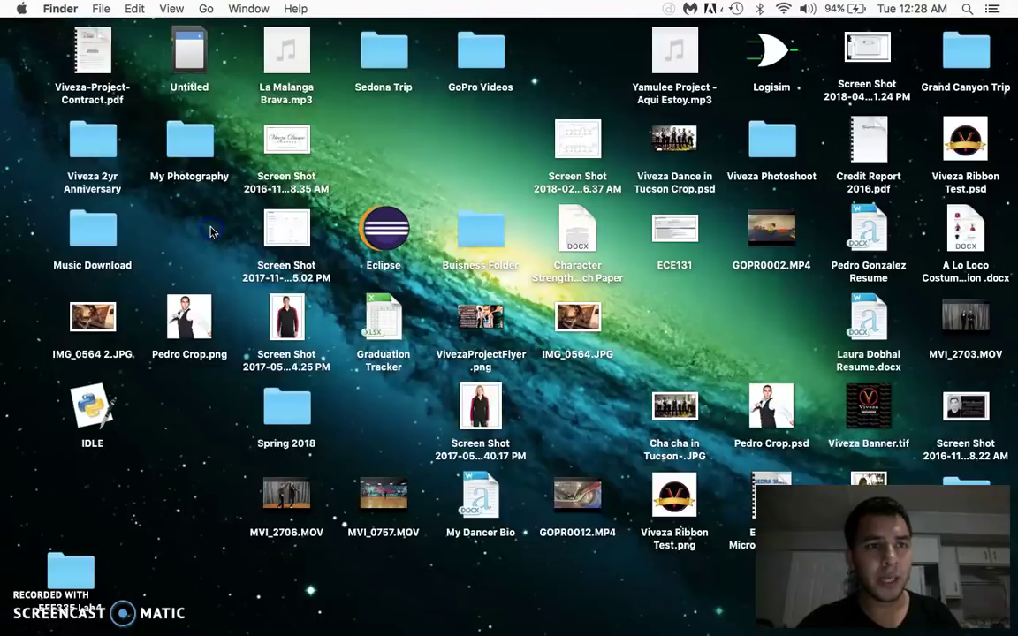
left_click(23, 11)
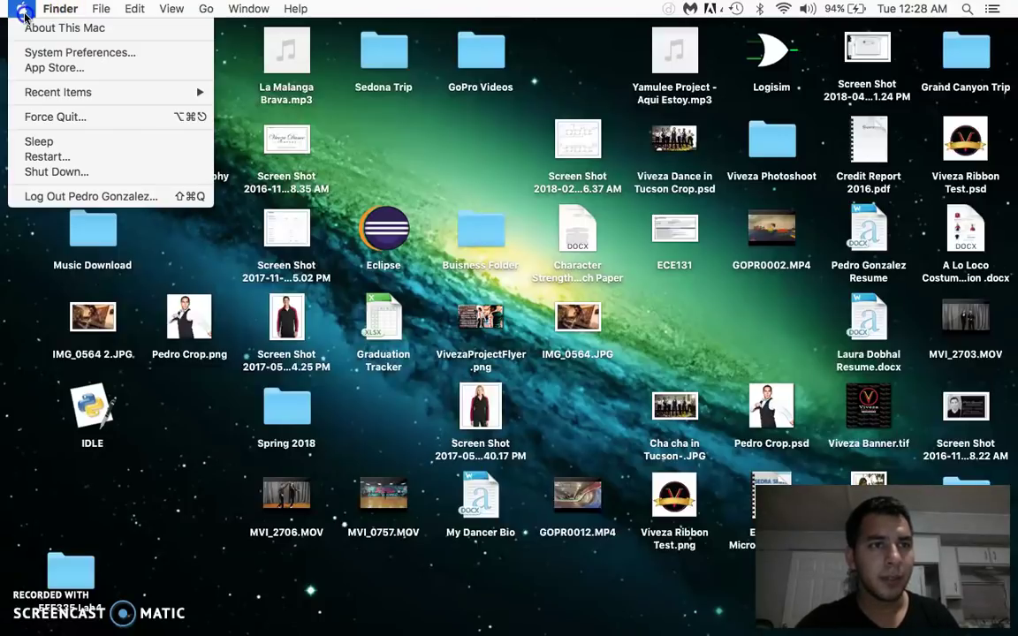
left_click(51, 52)
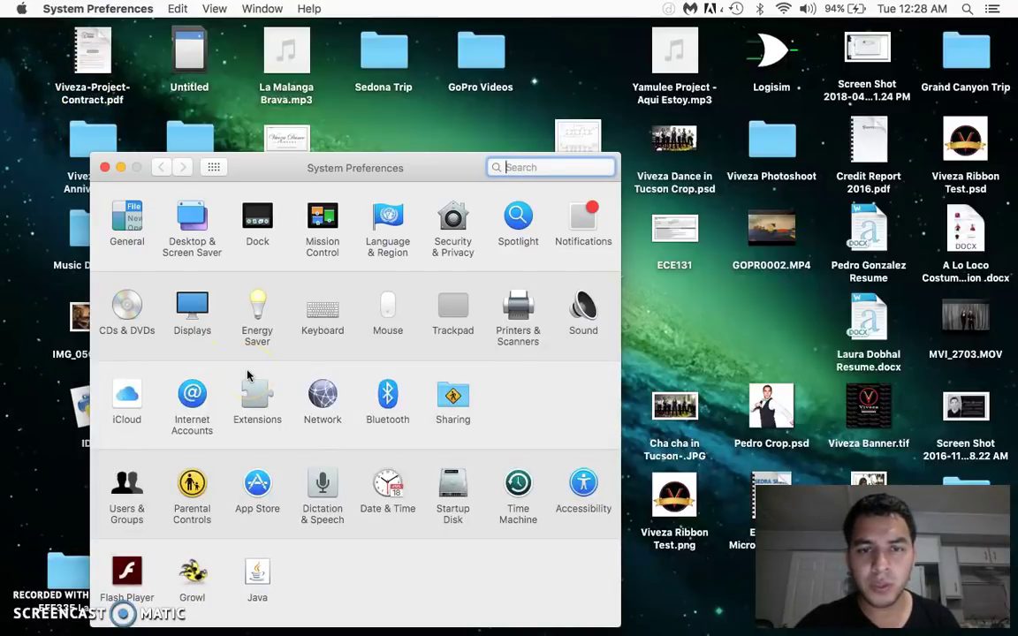
left_click(192, 290)
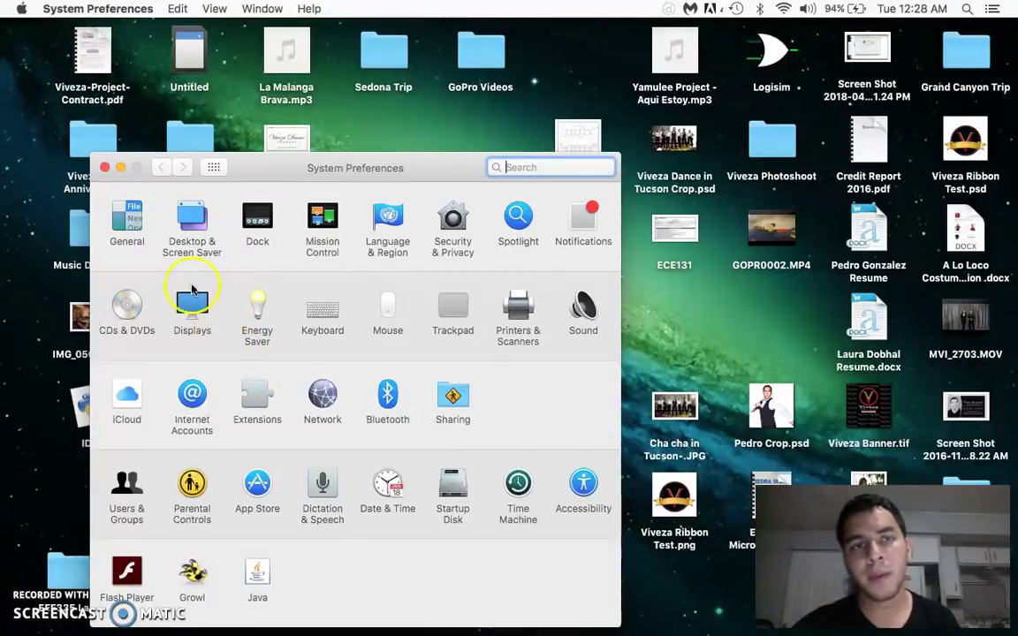
left_click(104, 168)
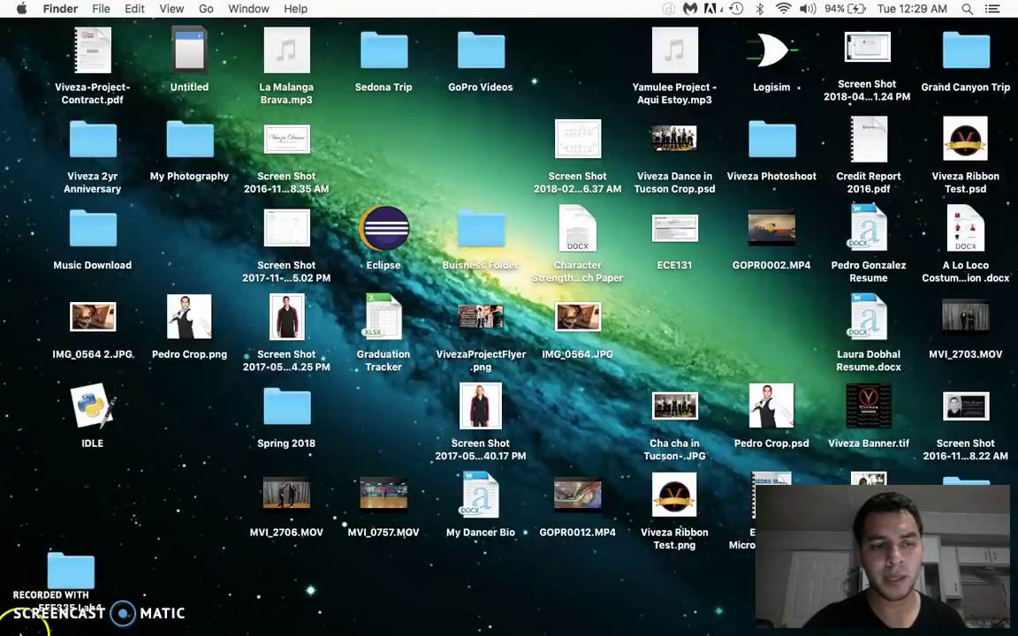
mouse_move(29, 623)
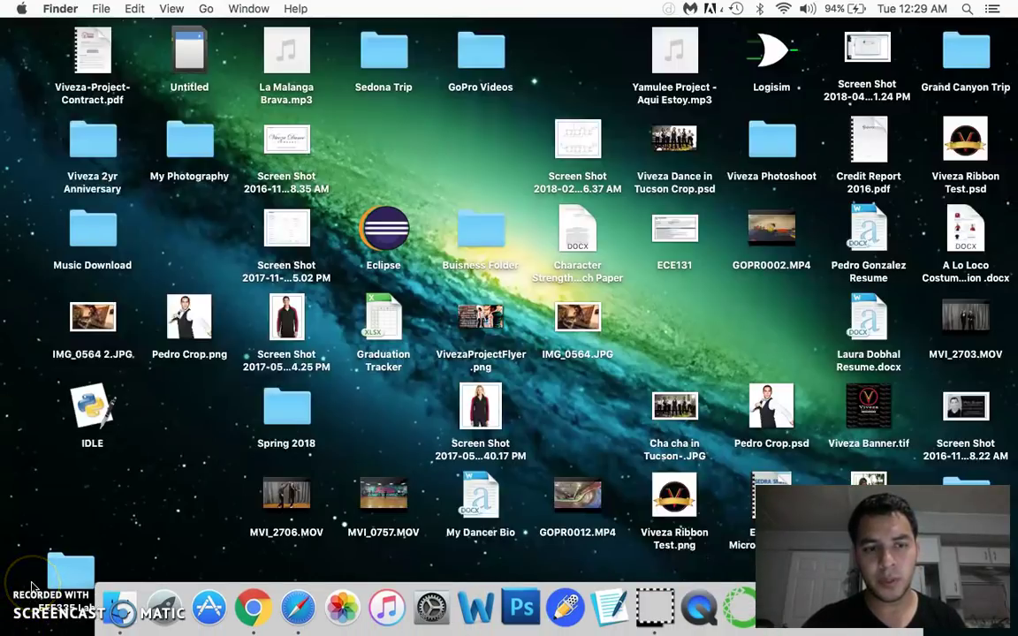